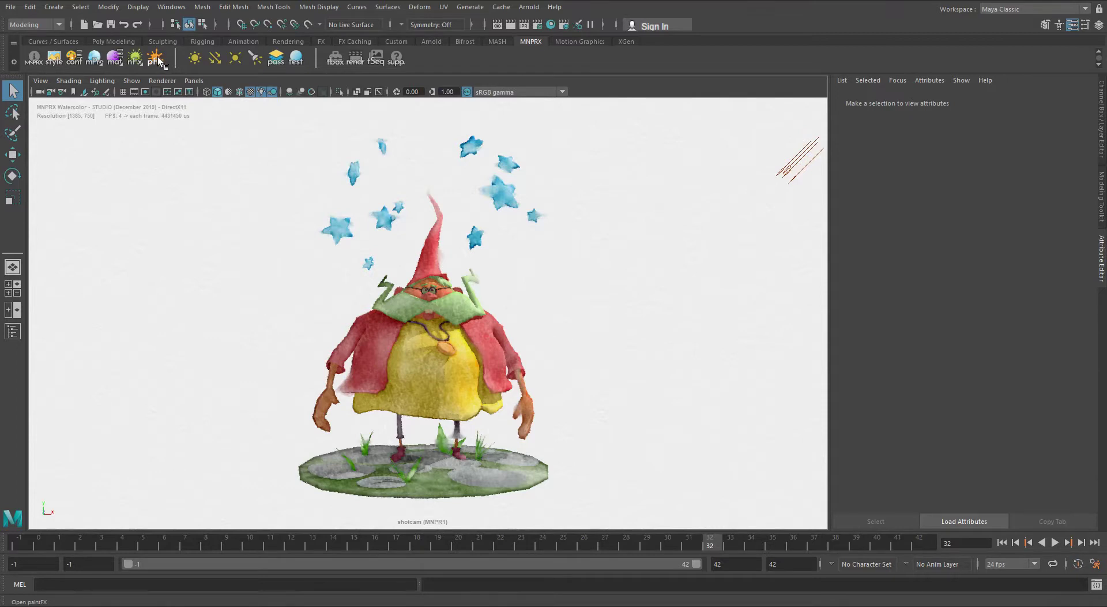
- Open PaintFX, select the gnome mesh and activate the Pigment turbulence brush, with the Tool Settings window placed clear of the character
left_click(156, 60)
left_click_drag(182, 37, 105, 60)
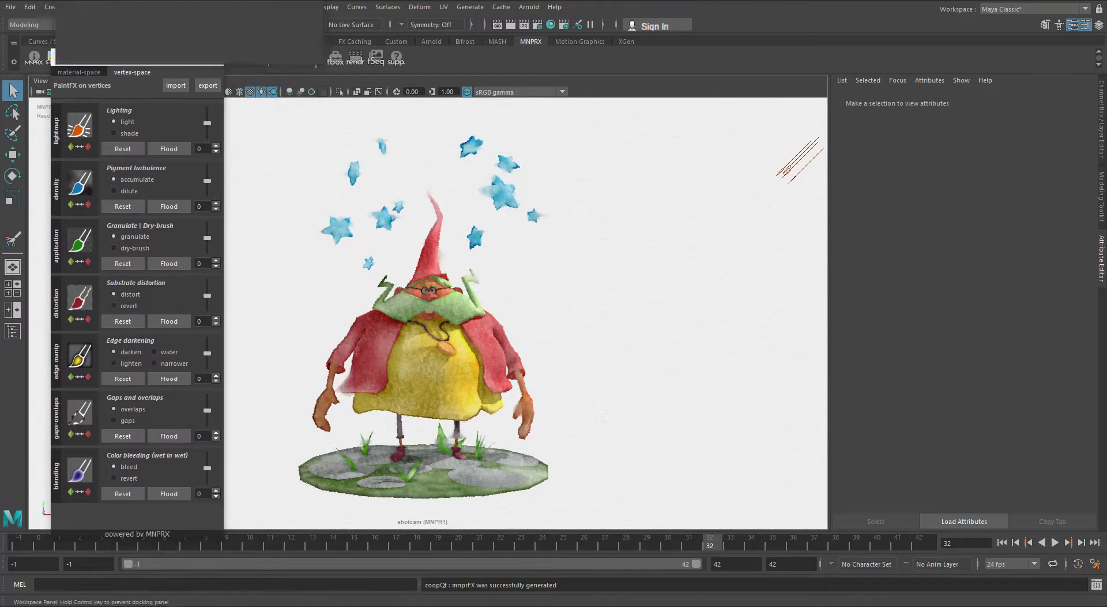
left_click_drag(408, 17, 791, 97)
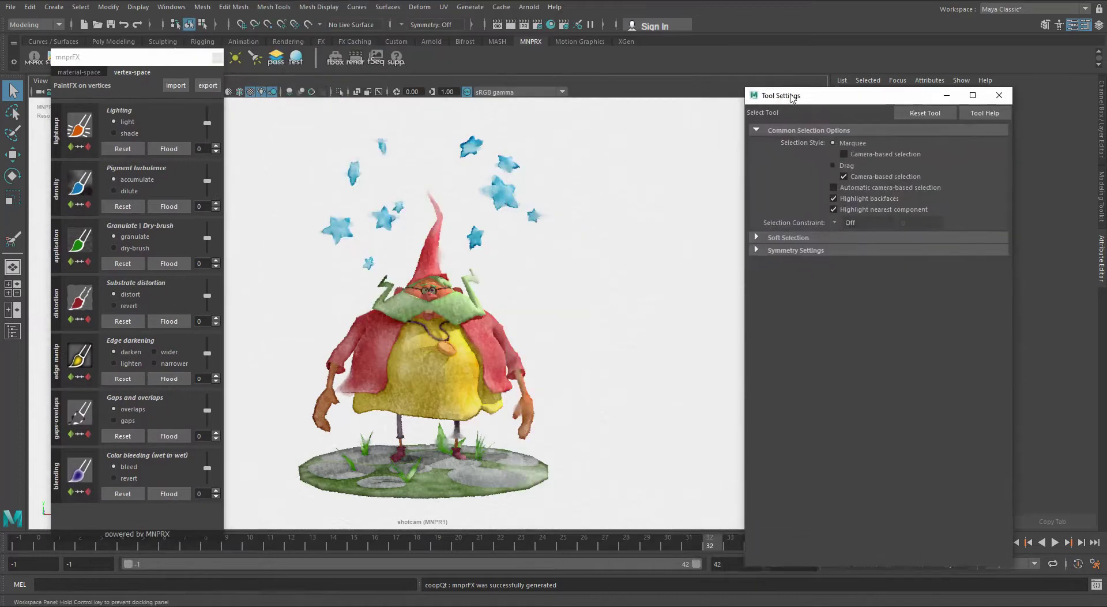
left_click(417, 346)
left_click(79, 183)
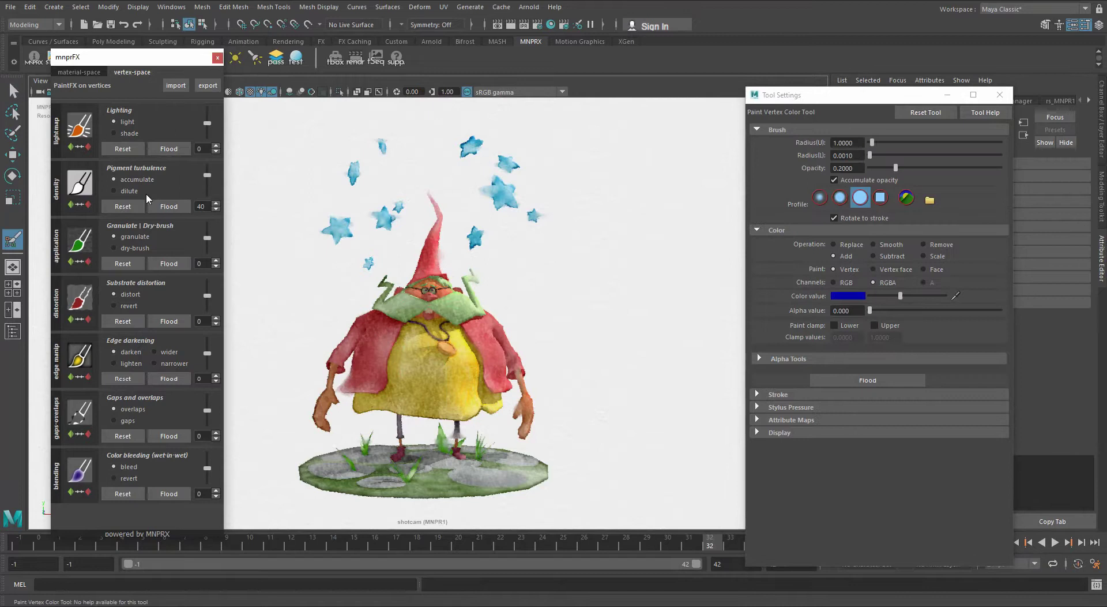
left_click_drag(826, 101, 801, 61)
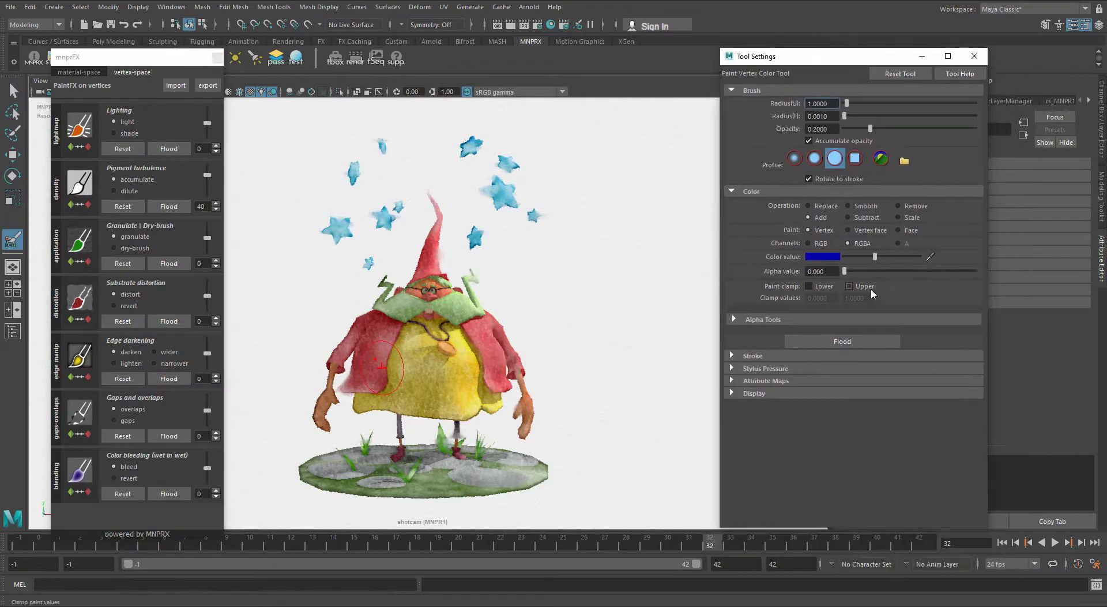
- Try the Granulate and Substrate distortion brushes, return to Pigment turbulence set to accumulate, and minimize the Tool Settings window
left_click(82, 235)
left_click(80, 189)
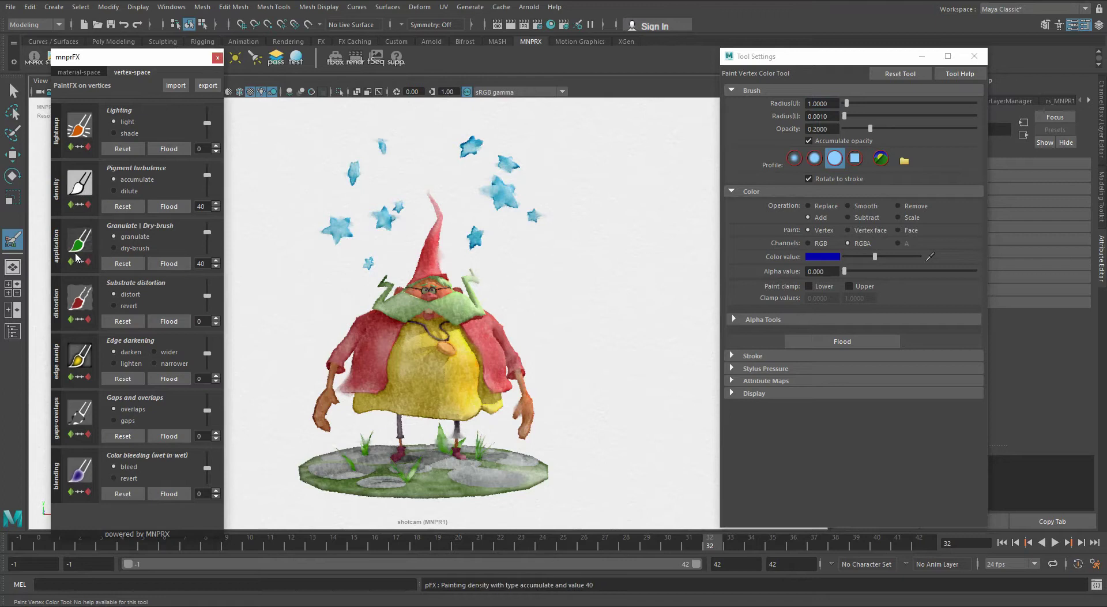
left_click(79, 247)
left_click(81, 300)
left_click(82, 236)
left_click(85, 198)
left_click(921, 57)
left_click_drag(144, 58, 182, 65)
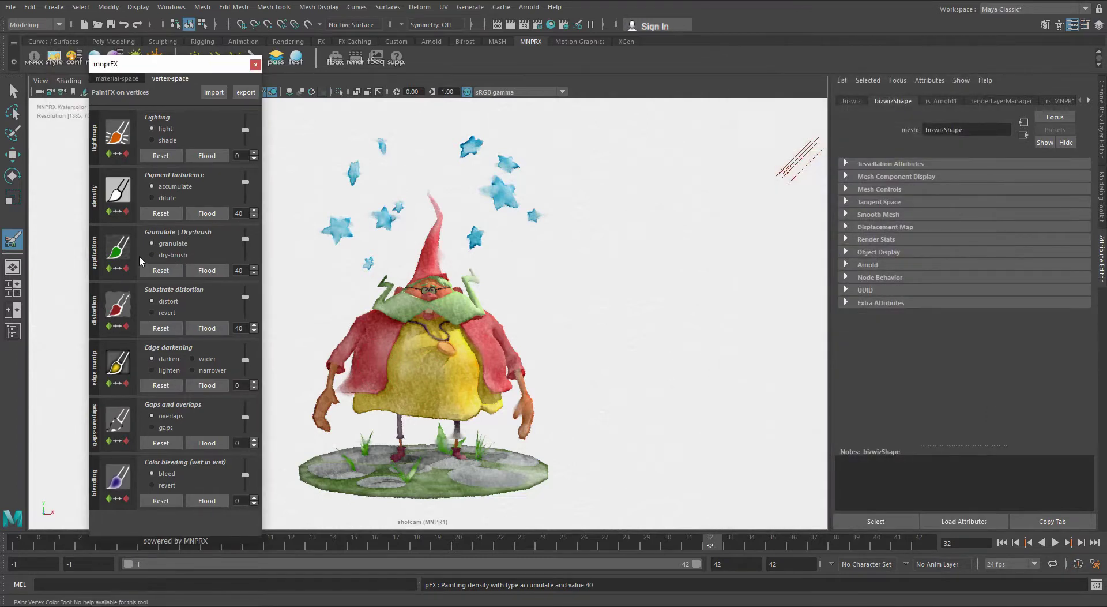
- Switch the viewport from the shot camera to the perspective view and bring the back of the gnome's coat into view
key("space")
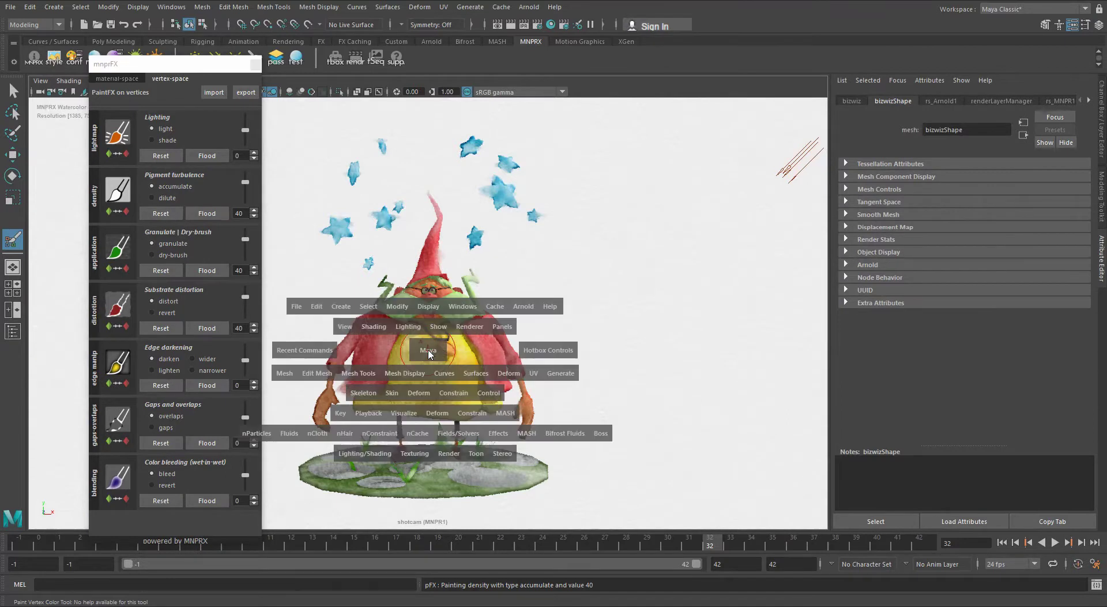
left_click_drag(428, 350, 435, 319)
mouse_move(517, 378)
left_mouse_down("alt")
mouse_move(418, 375)
mouse_move(519, 368)
left_mouse_up("alt")
scroll(498, 371, "up", 2)
middle_click_drag(465, 343, 507, 340, "alt")
scroll(507, 340, "up", 3)
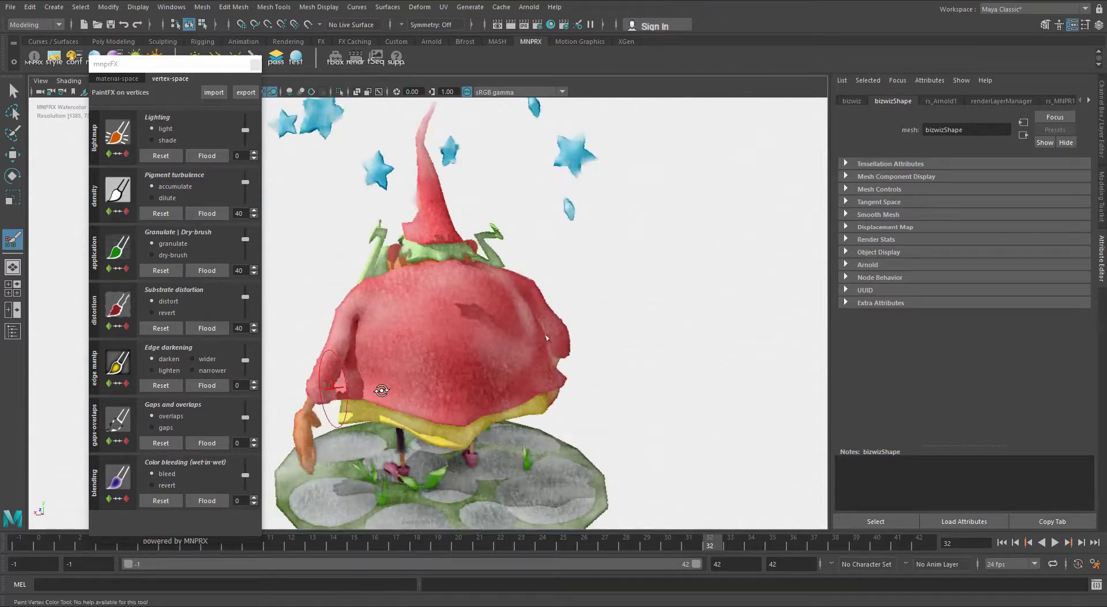
left_click_drag(379, 389, 438, 382, "alt")
middle_click_drag(401, 379, 470, 365, "alt")
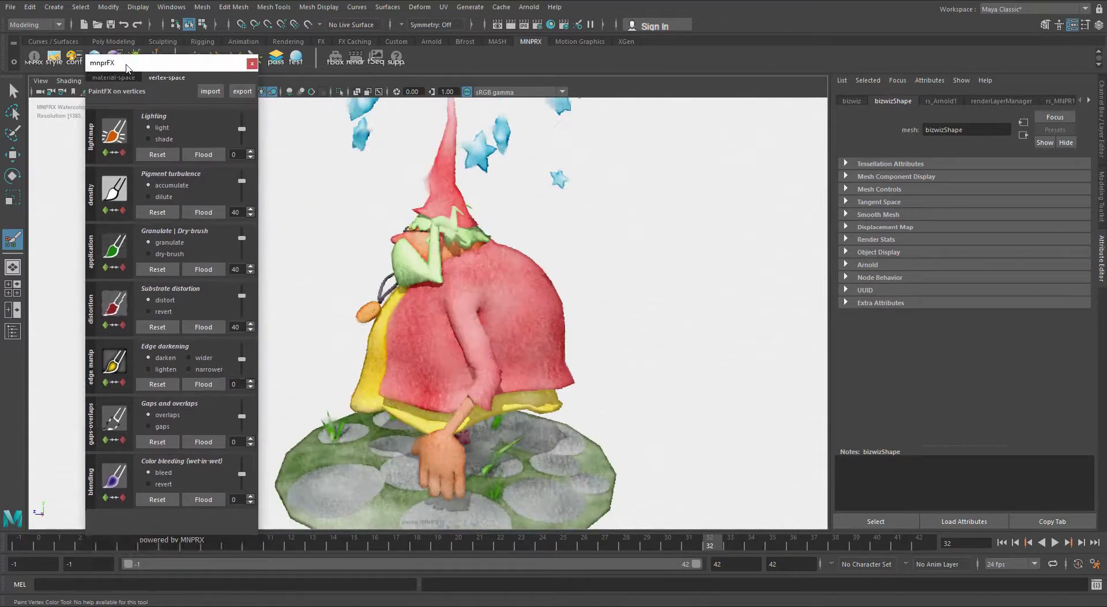
left_click_drag(132, 68, 109, 79)
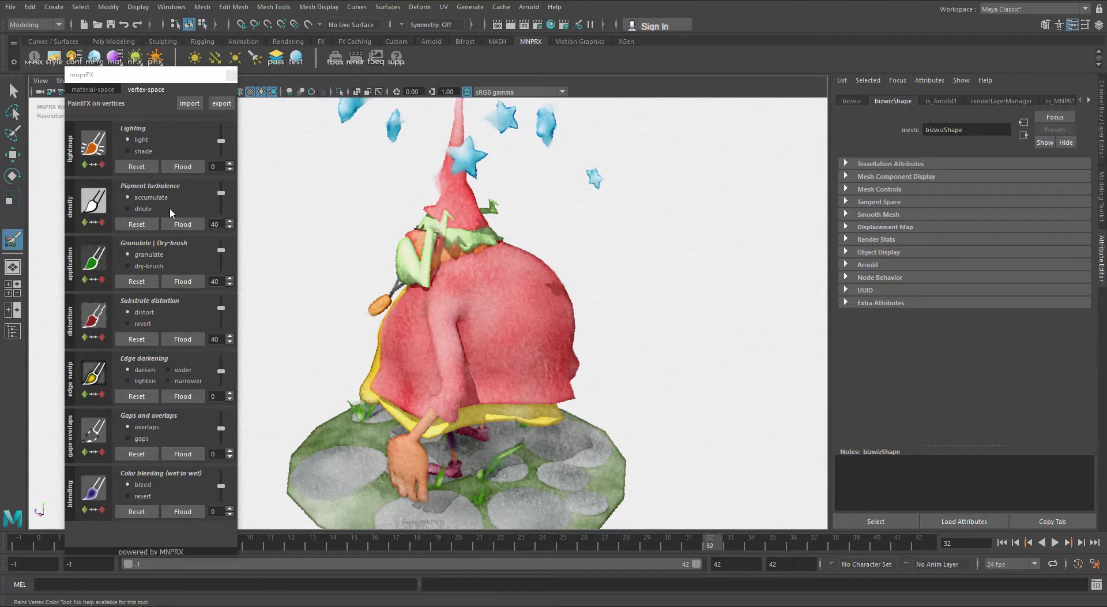
- Try accumulating and diluting pigment on the back of the red coat at value 40, undoing the strokes each time
mouse_move(549, 313)
left_mouse_down("alt")
mouse_move(505, 315)
mouse_move(519, 348)
mouse_move(571, 355)
mouse_move(498, 354)
mouse_move(536, 353)
left_mouse_up("alt")
key("ctrl+z")
key("ctrl+z")
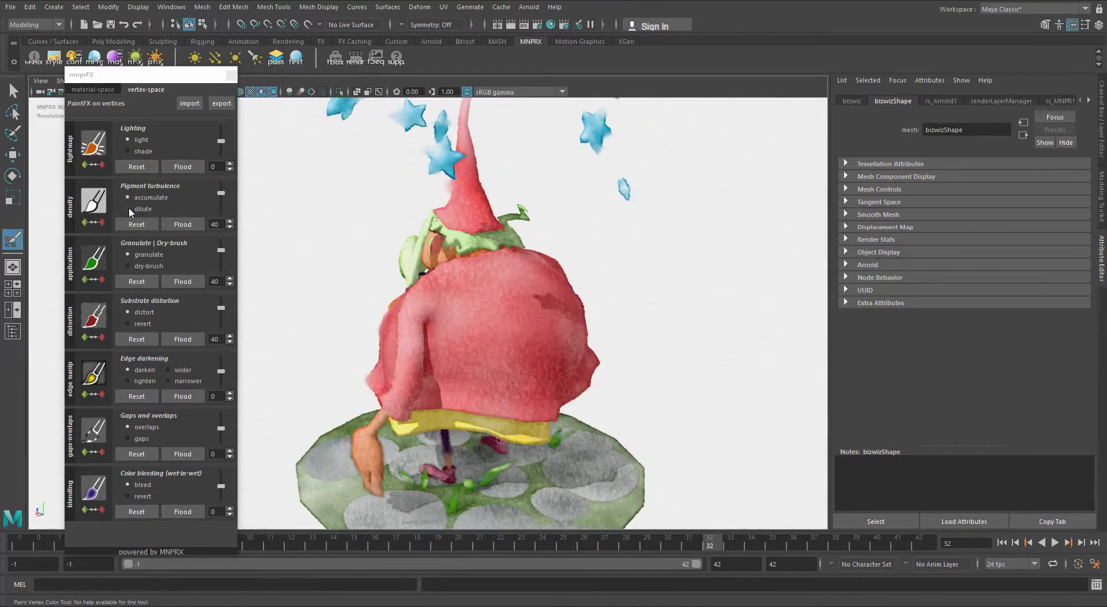
left_click(128, 208)
mouse_move(484, 311)
left_mouse_down()
mouse_move(579, 340)
mouse_move(524, 347)
mouse_move(584, 376)
left_mouse_up()
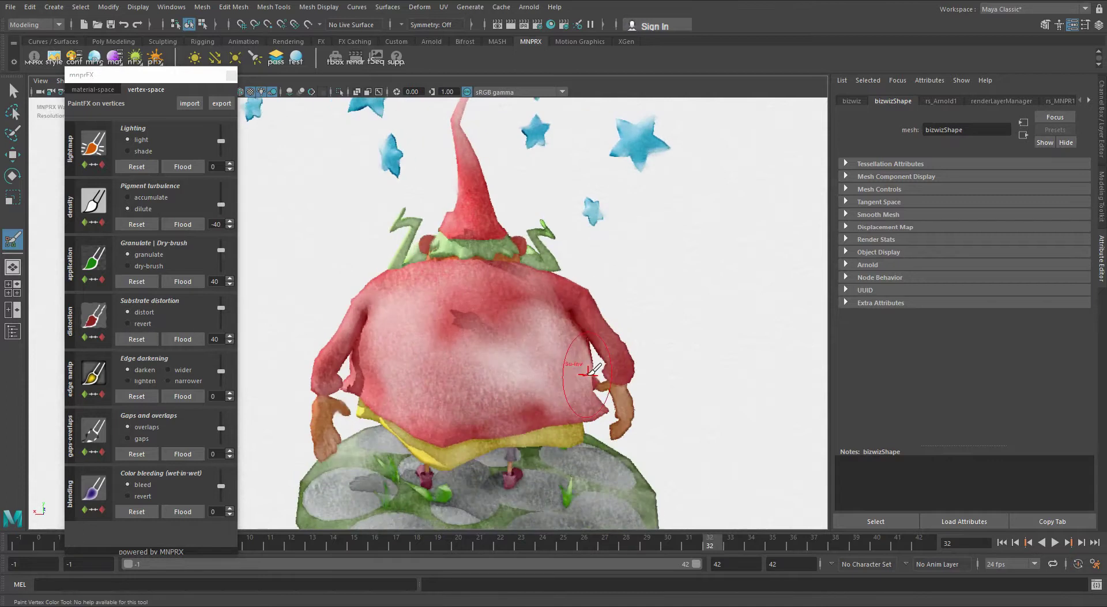
key("ctrl+z")
key("ctrl+z")
- Set Pigment turbulence to accumulate with value 10 and paint it over the back of the red coat
left_click_drag(221, 205, 223, 201)
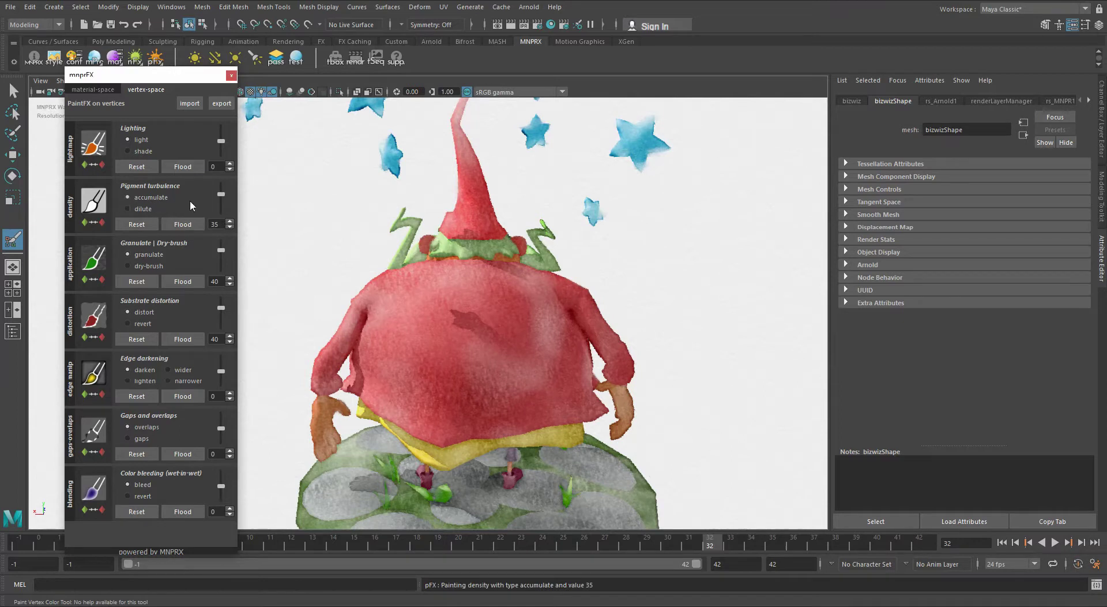
left_click_drag(223, 199, 223, 198)
left_click_drag(490, 328, 546, 368)
left_click_drag(535, 317, 570, 331)
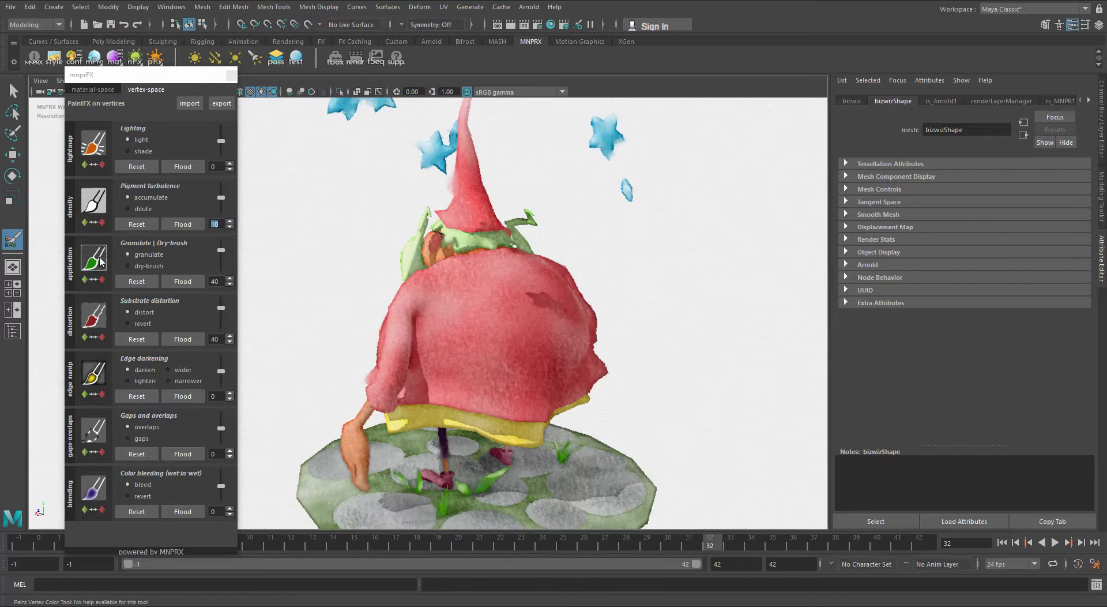
- Paint granulation with value 40 across the back of the red coat
left_click_drag(427, 311, 481, 328, "alt")
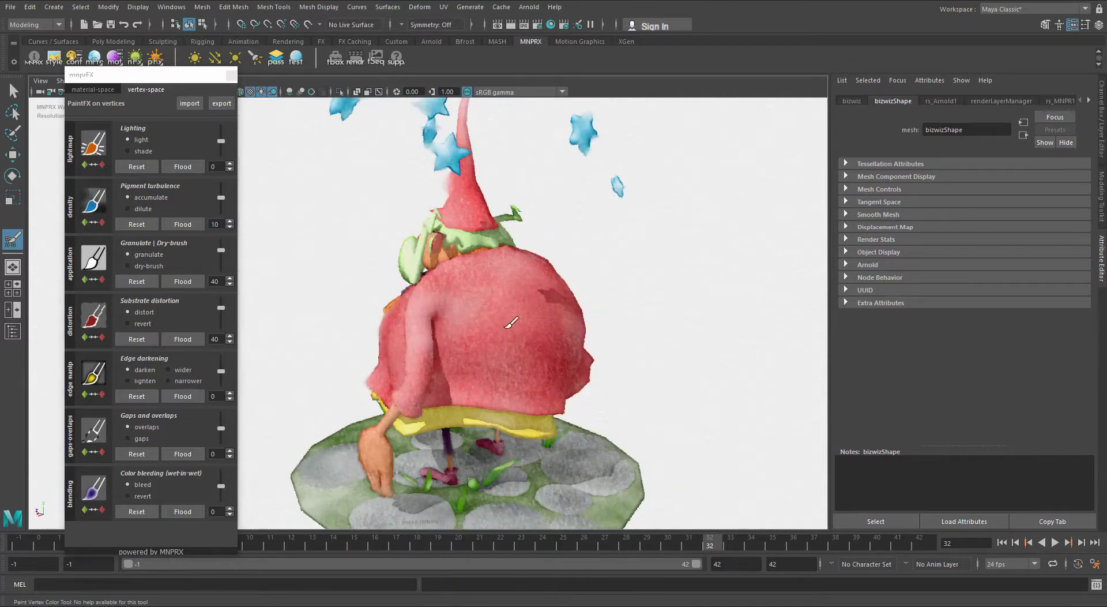
left_click_drag(562, 335, 519, 339, "alt")
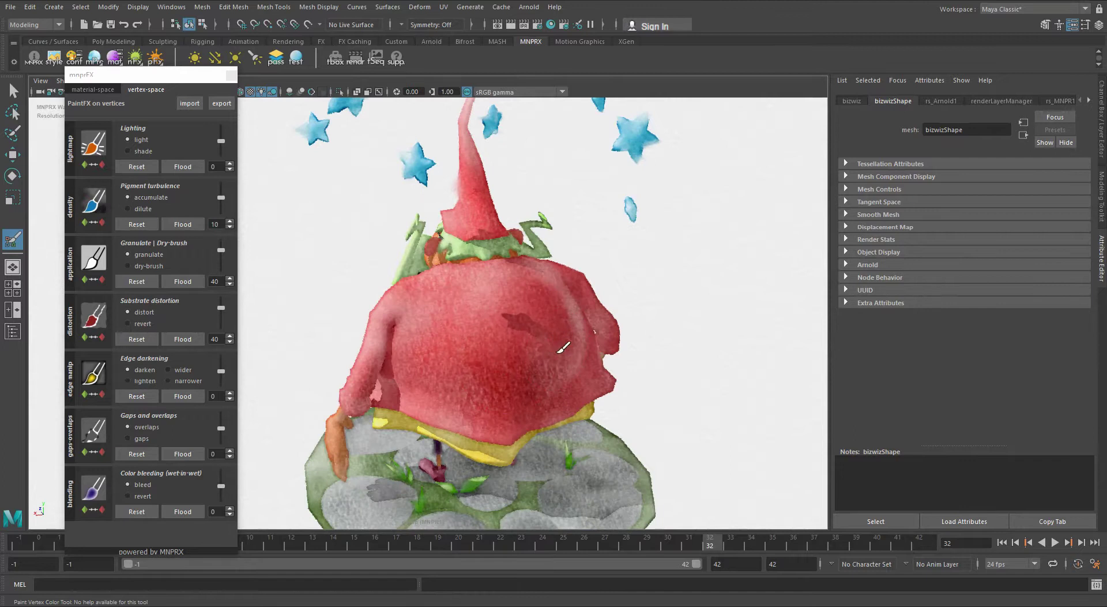
left_click_drag(594, 368, 455, 359, "alt")
- Paint edge darkening with value 40 along the edges of the coat and sleeves
left_click(95, 373)
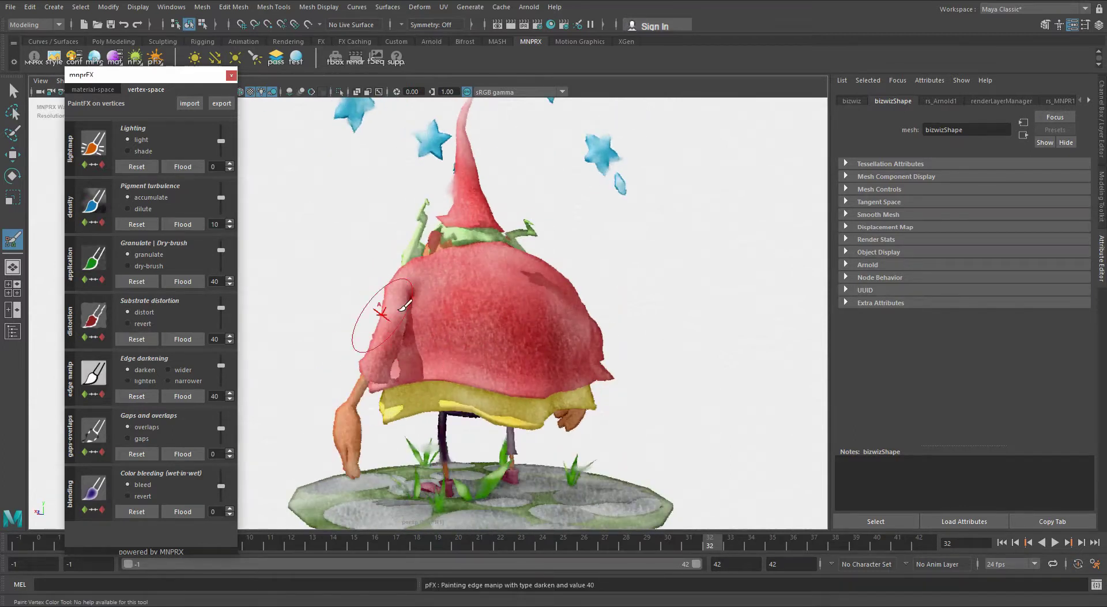
left_click_drag(398, 306, 411, 311, "alt")
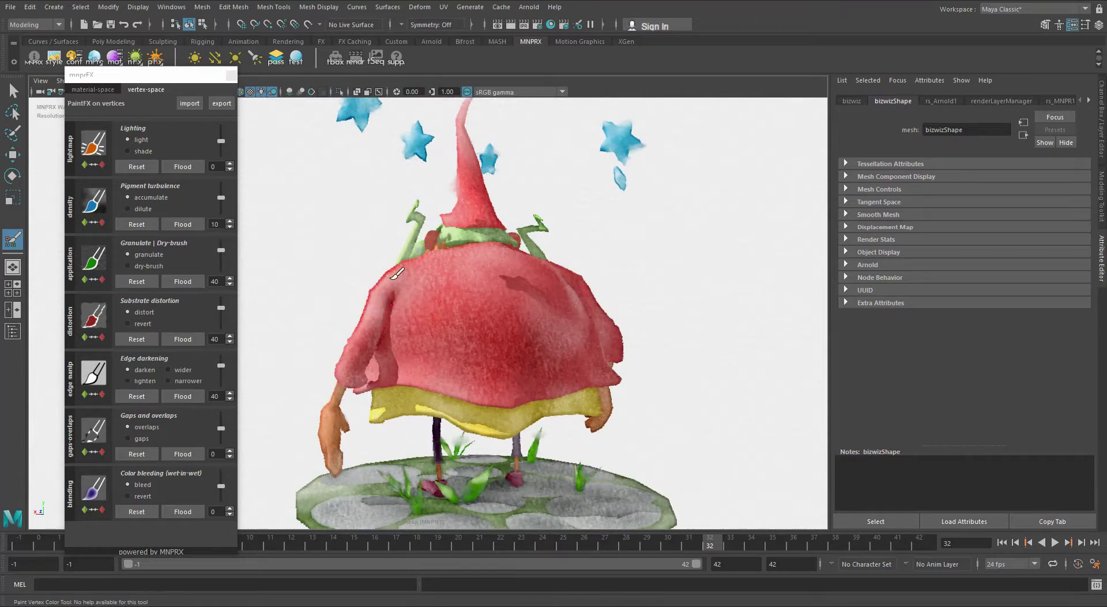
mouse_move(479, 301)
left_mouse_down("alt")
mouse_move(487, 314)
mouse_move(475, 305)
left_mouse_up("alt")
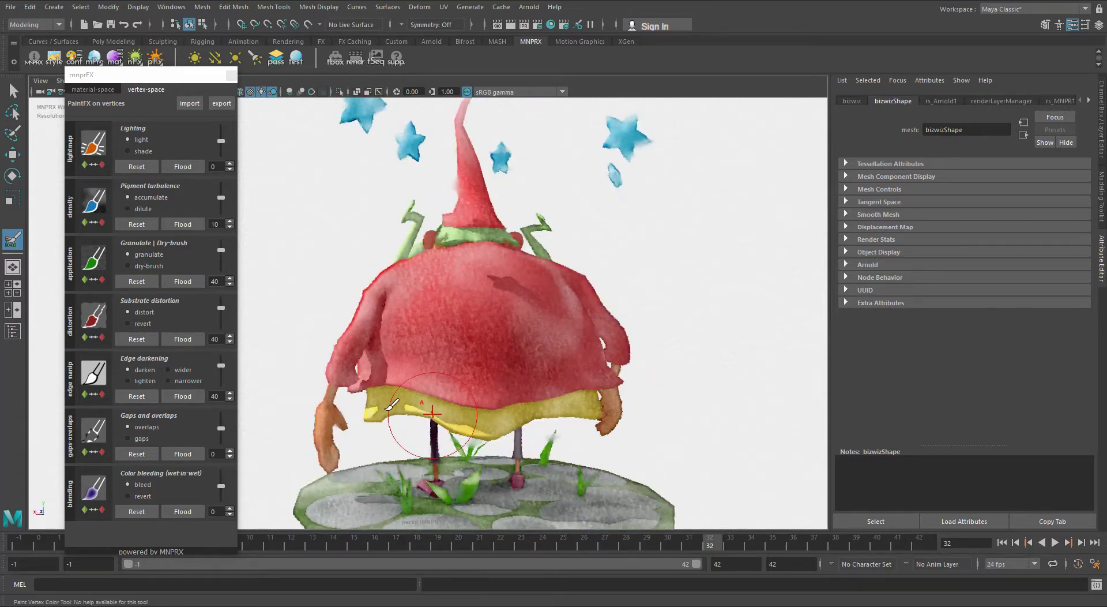
- Switch Gaps and overlaps to gaps at -40, resize the brush, and paint gaps along the back hem of the coat
left_click(128, 438)
left_click(94, 429)
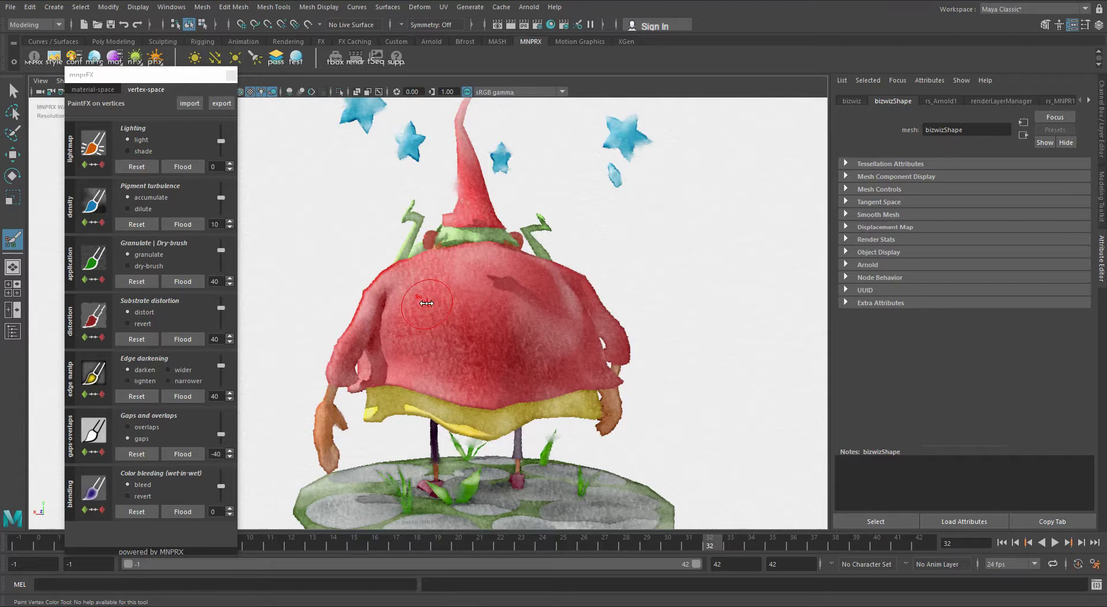
mouse_move(426, 303)
left_mouse_down()
mouse_move(465, 310)
mouse_move(421, 316)
left_mouse_up()
mouse_move(415, 392)
left_mouse_down()
mouse_move(521, 442)
mouse_move(522, 389)
left_mouse_up()
left_click_drag(358, 389, 450, 379, "alt")
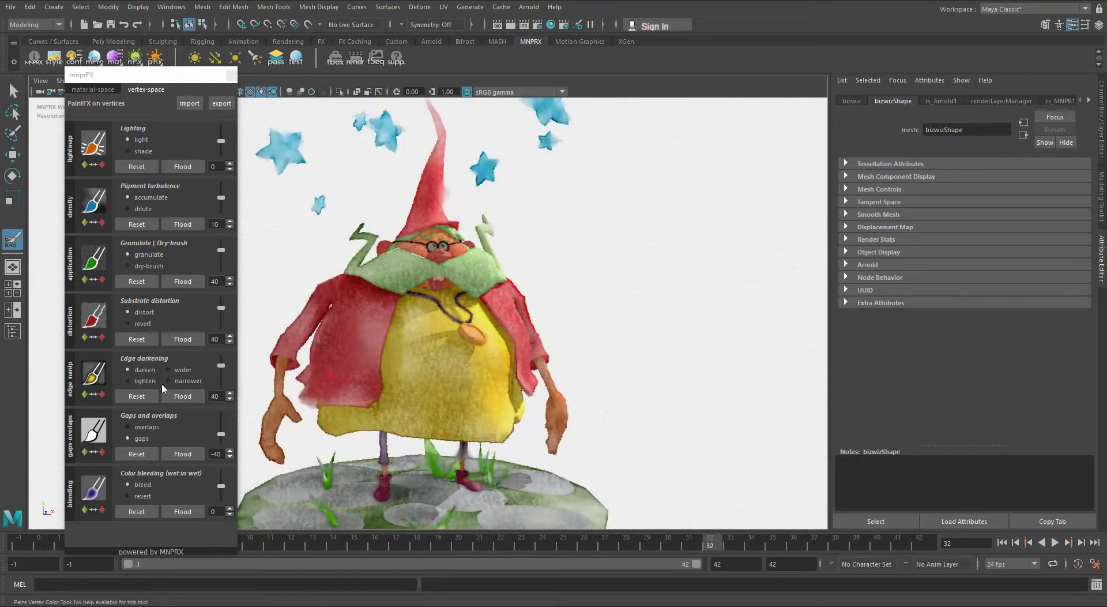
left_click_drag(374, 370, 415, 343, "alt")
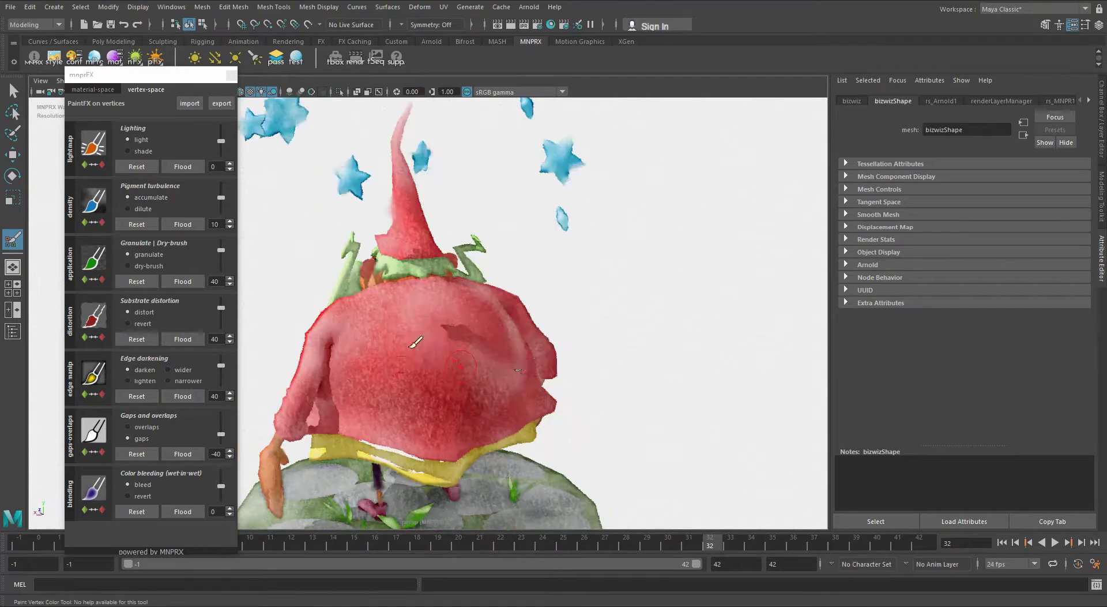
- Leave the paint tool and reset the Gaps and overlaps effect on the entire gnome mesh
key("q")
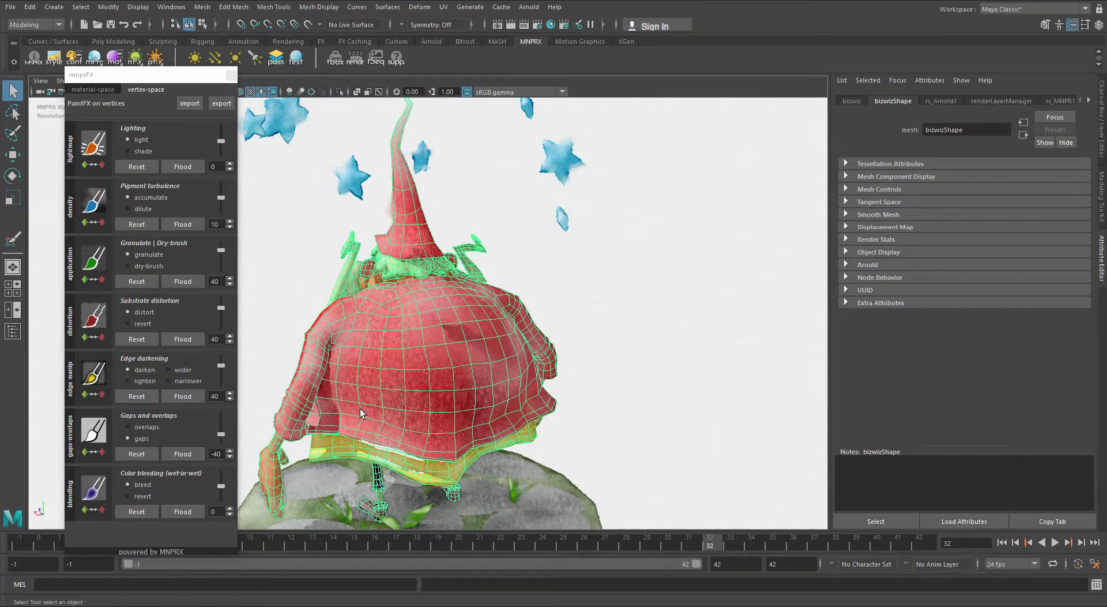
left_click_drag(360, 409, 391, 415, "alt")
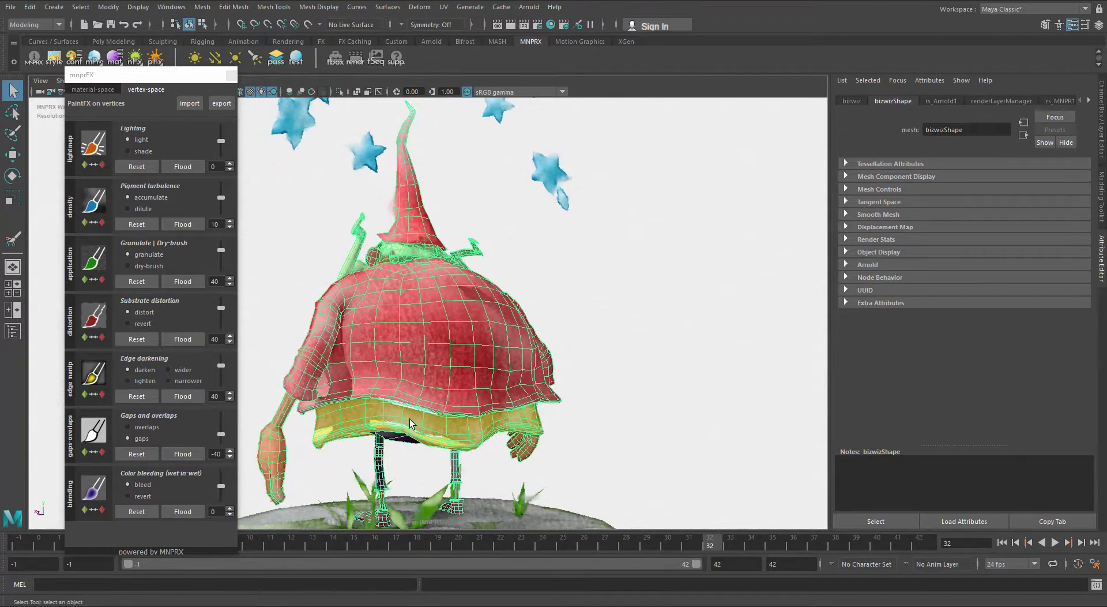
left_click(136, 453)
- Select a vertex on the coat's front panel, grow the selection twice, and flood it with accumulated pigment turbulence of 10
left_click_drag(415, 409, 433, 280, "alt")
right_click_drag(433, 280, 378, 281)
left_click_drag(381, 289, 519, 359, "alt")
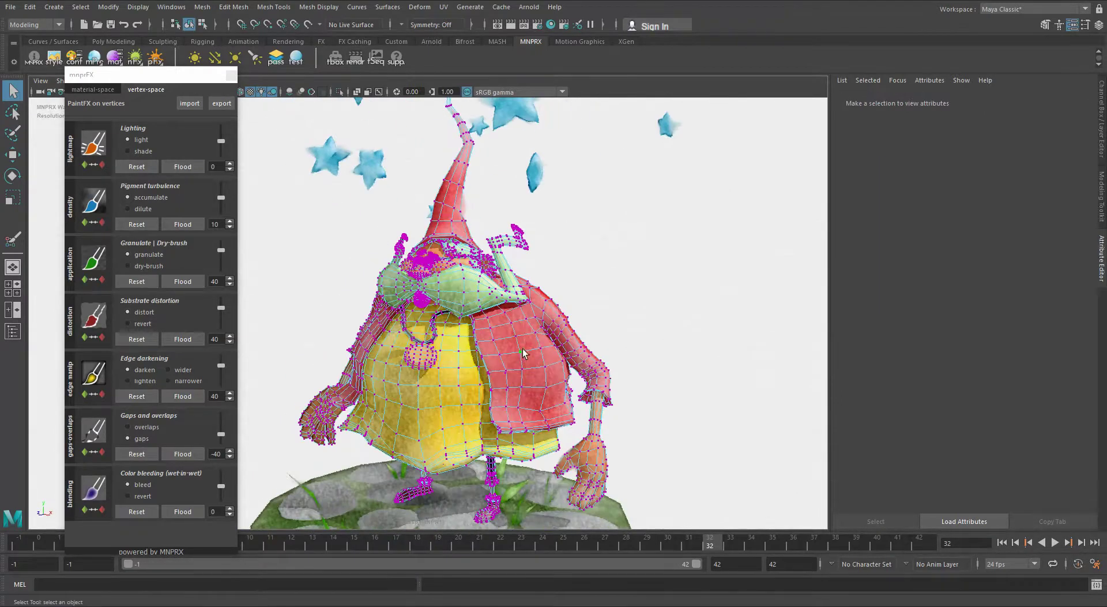
left_click(522, 348)
key("shift+period")
key("shift+period")
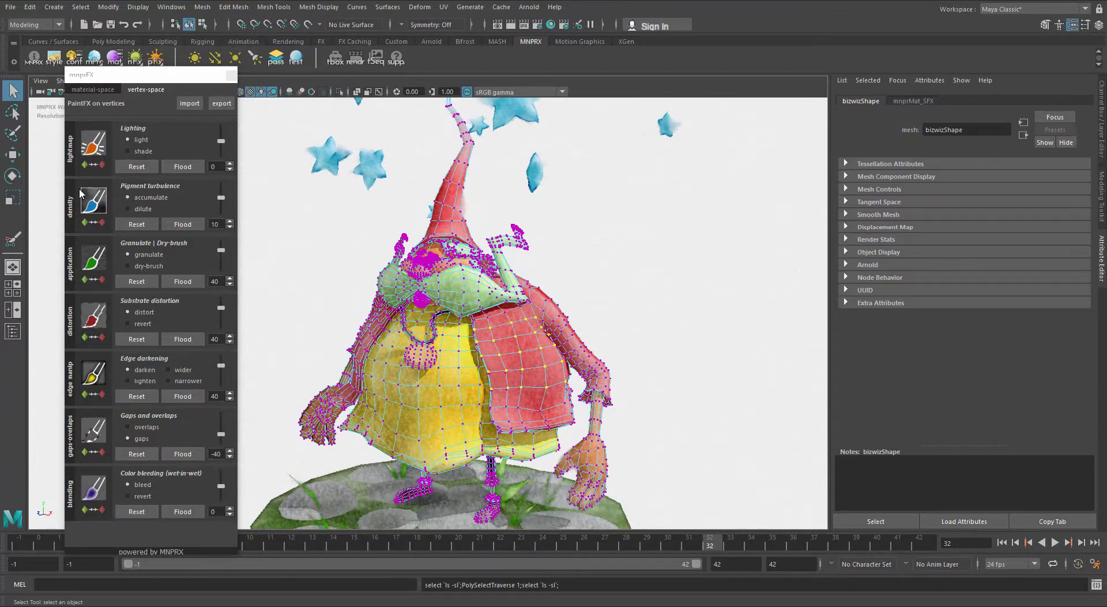
left_click(175, 225)
left_click_drag(518, 345, 503, 340, "alt")
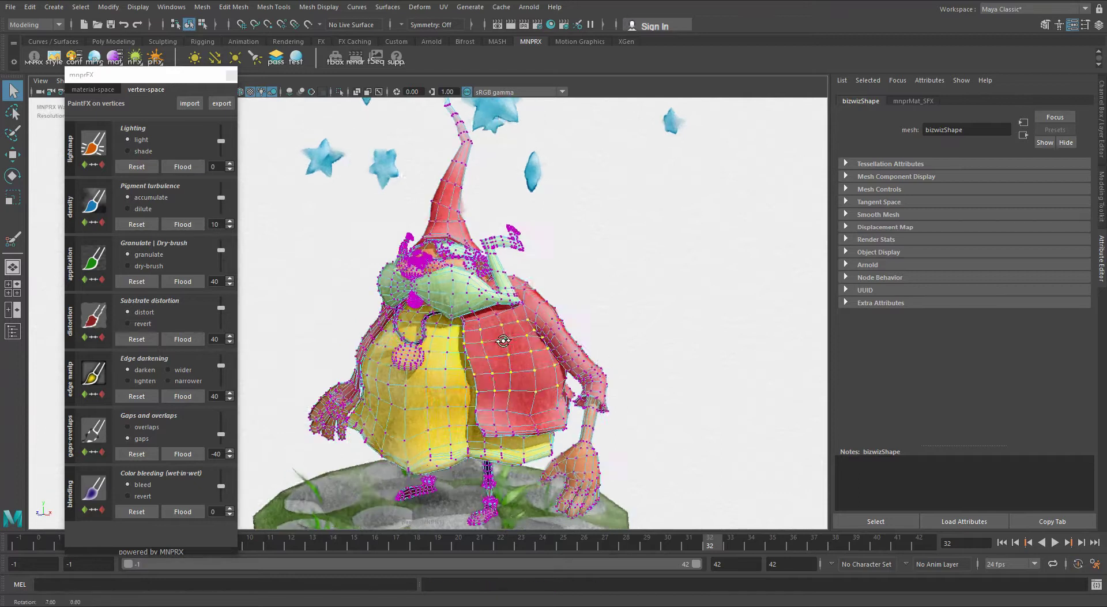
scroll(490, 326, "up", 5)
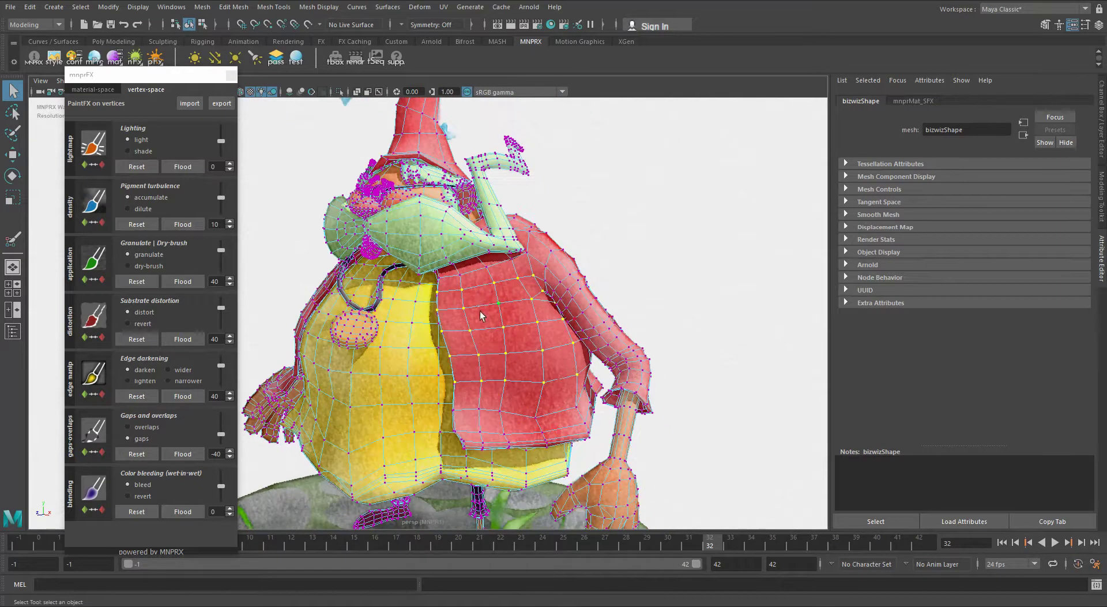
- Select a vertex in the middle of the coat's back and grow the selection around it
left_click_drag(563, 358, 425, 361, "alt")
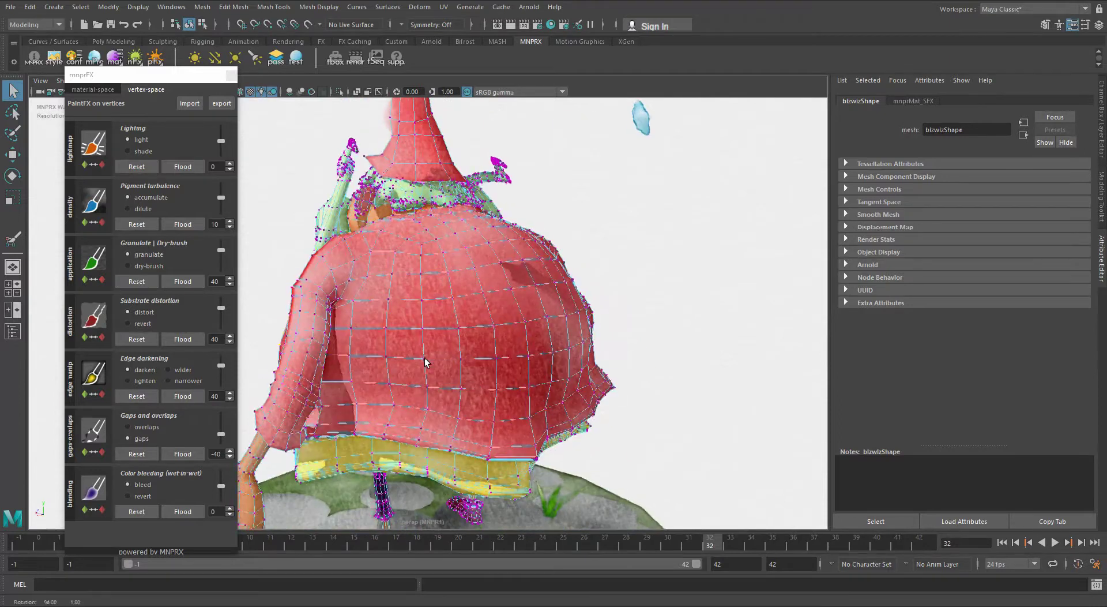
left_click_drag(346, 353, 369, 335, "alt")
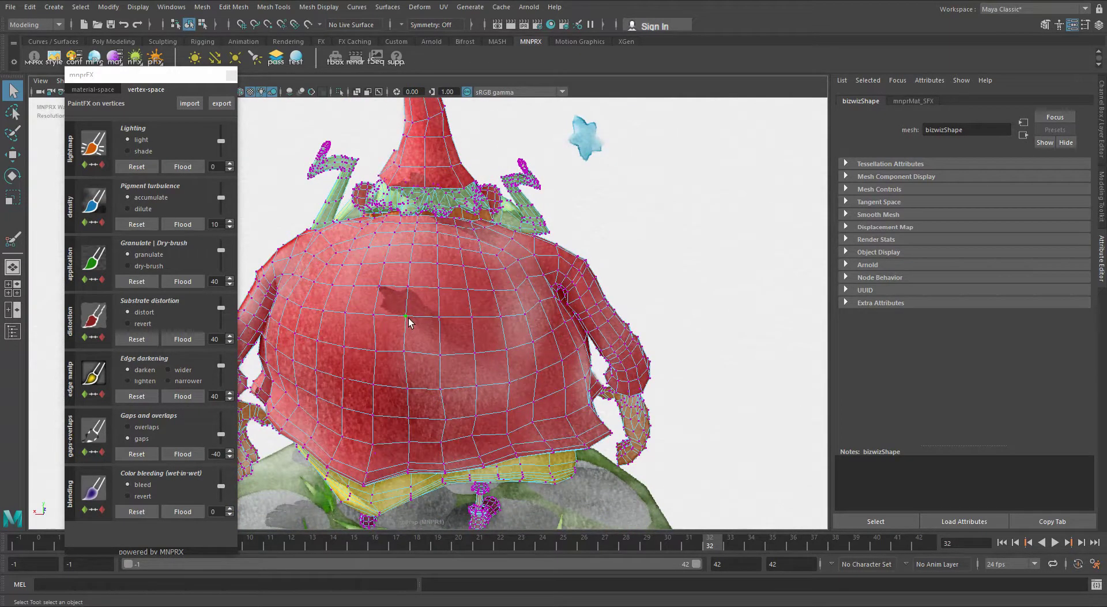
key("shift+period")
left_click_drag(417, 320, 475, 305, "alt")
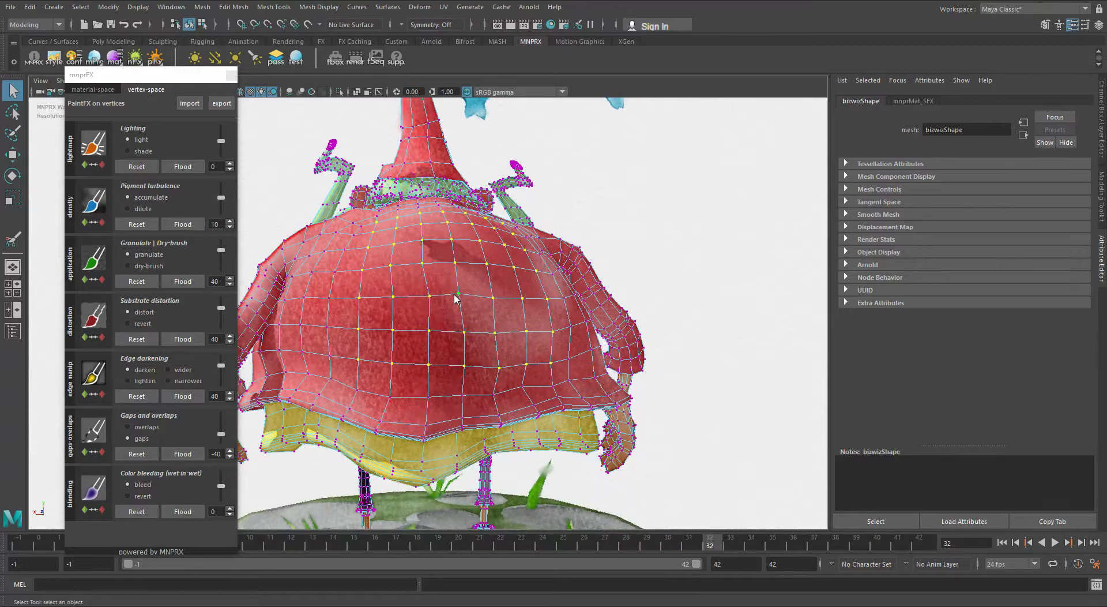
- Select a large patch of faces on the coat's back and flood it with accumulated pigment turbulence at value 15
right_click_drag(456, 297, 455, 308)
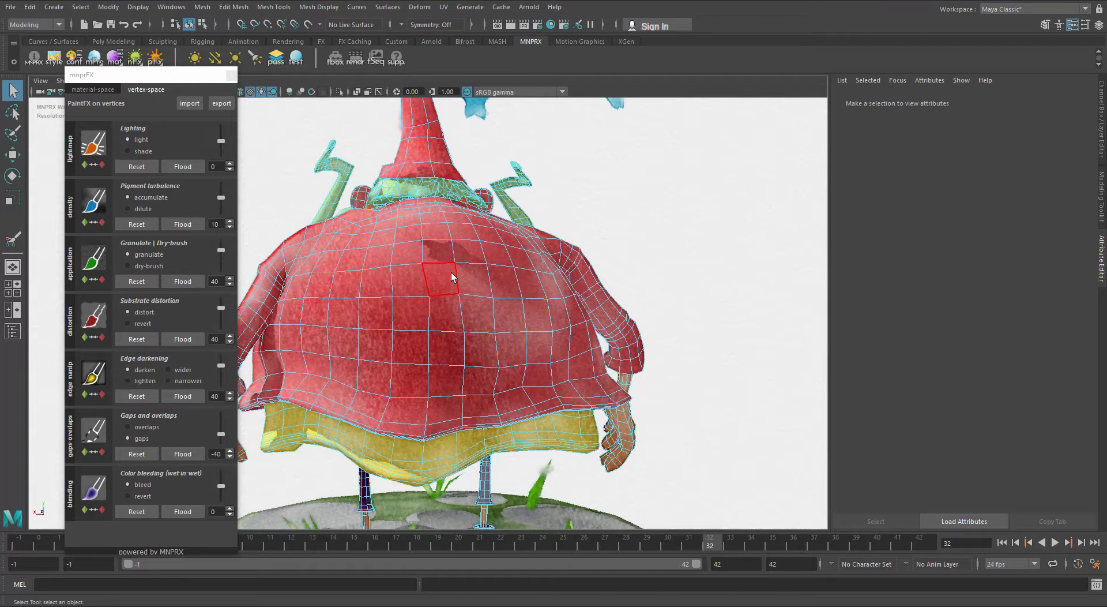
left_click(453, 277)
left_click_drag(452, 278, 530, 309, "alt")
left_click_drag(469, 350, 483, 348, "alt")
left_click(191, 228)
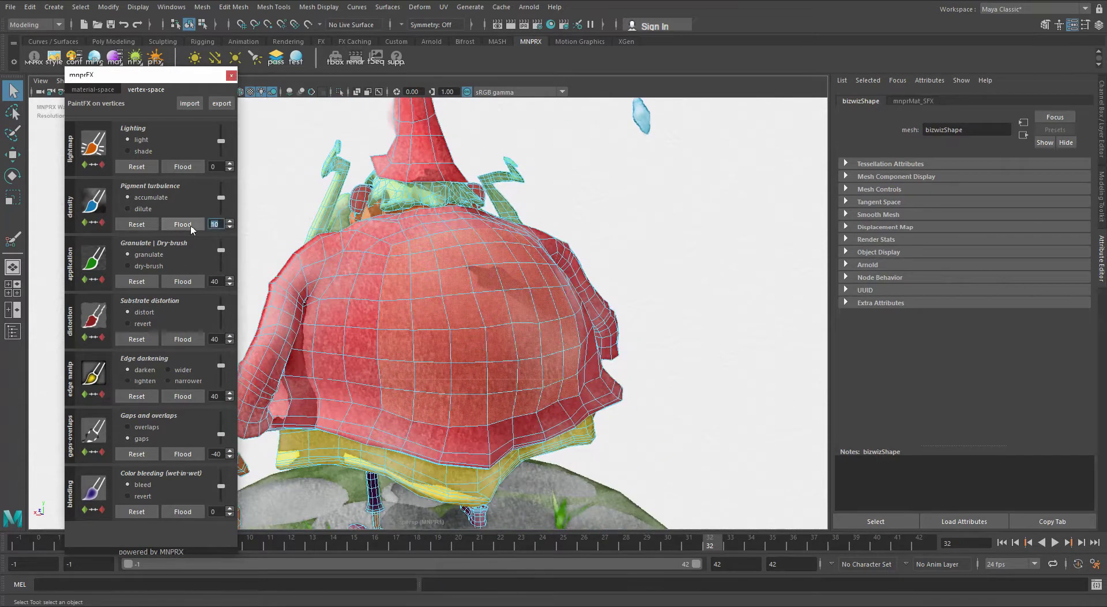
type("15")
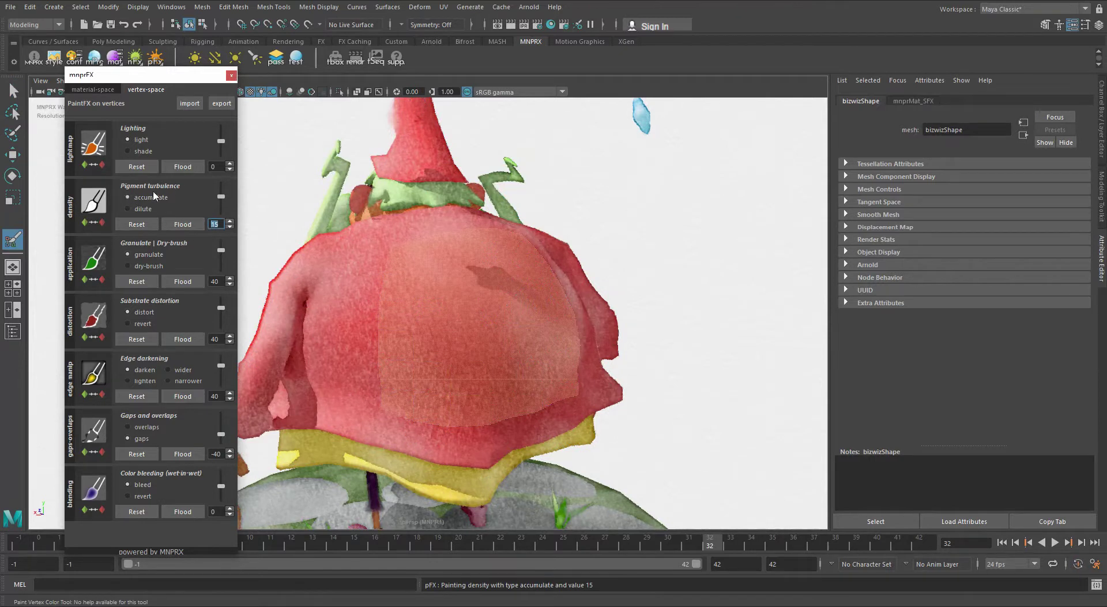
left_click(183, 225)
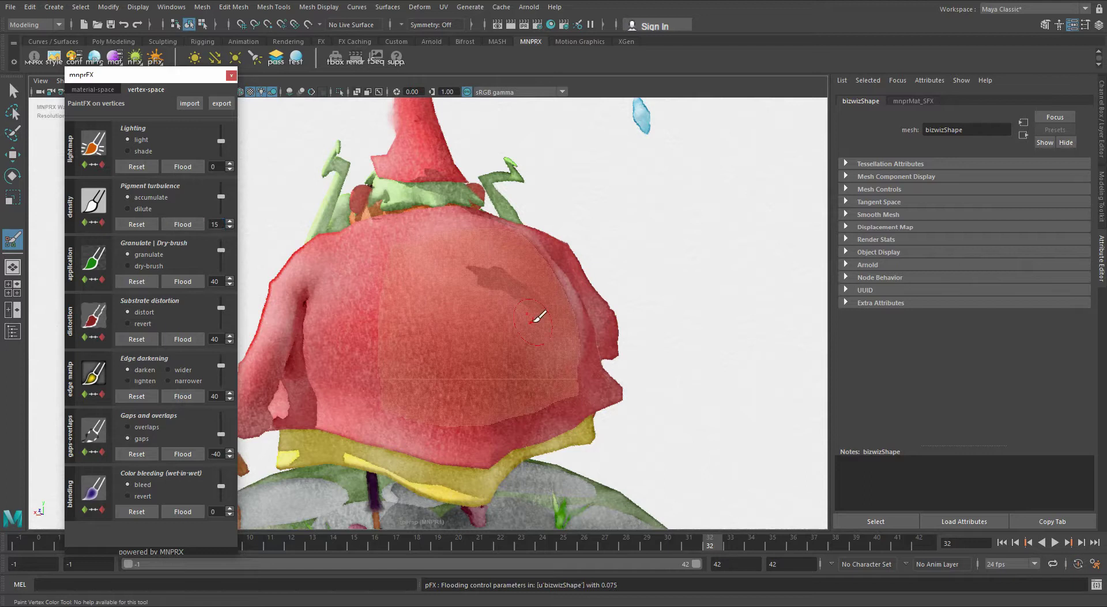
- Shrink the selection on the coat's back, flood it with accumulated pigment turbulence of 15, and leave the paint tool
key("ctrl+less")
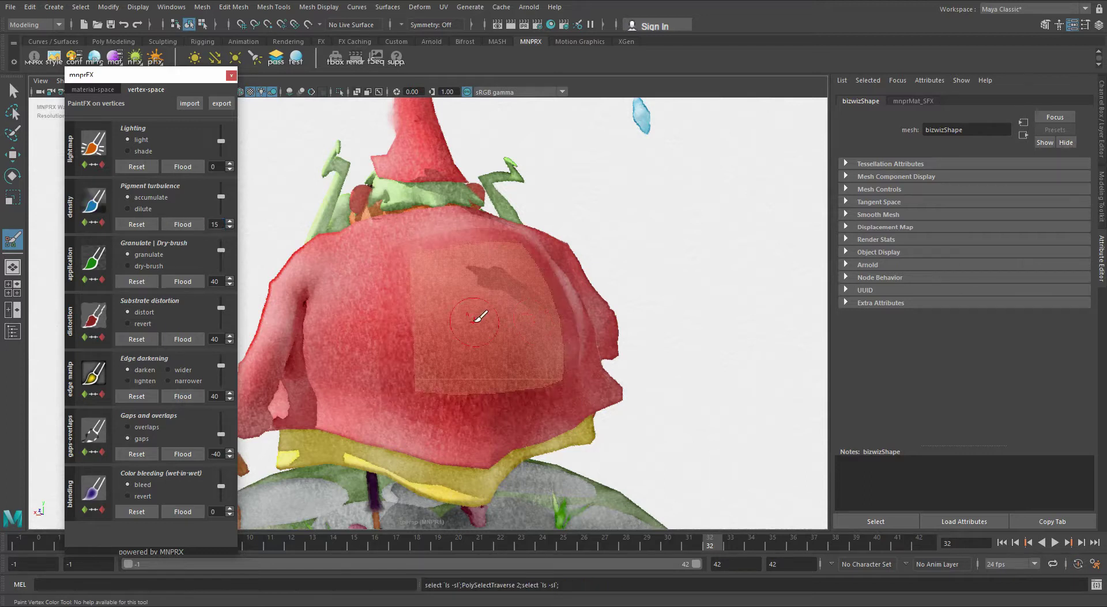
key("ctrl+less")
key("ctrl+less")
left_click(181, 228)
key("q")
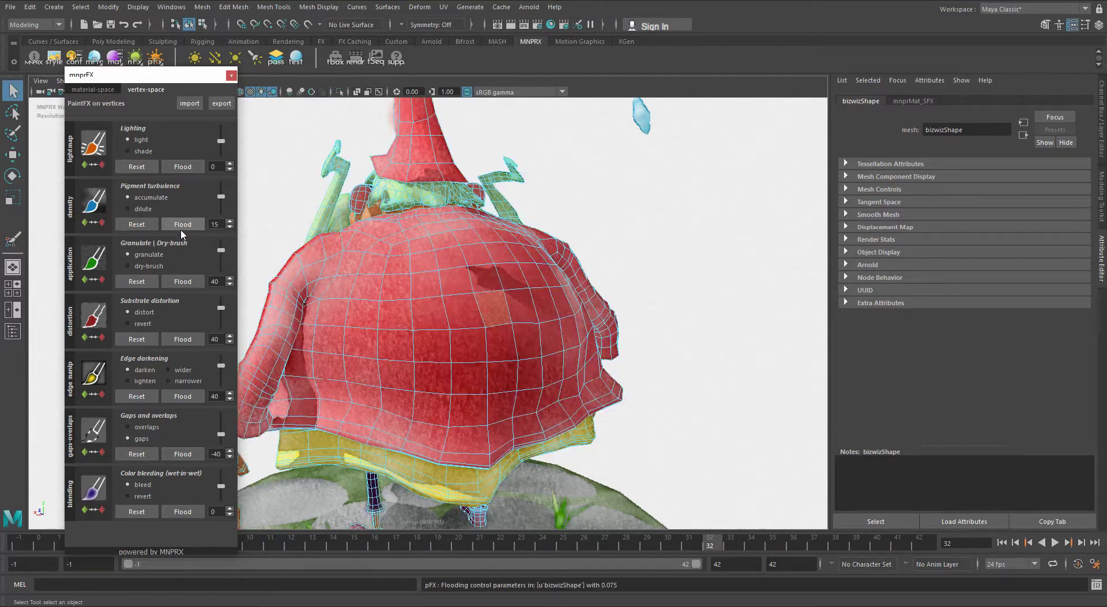
- Clear the selection, select a face on the coat's front panel, and grow the face selection across the panel
left_click(626, 295)
left_click_drag(626, 295, 248, 315, "alt")
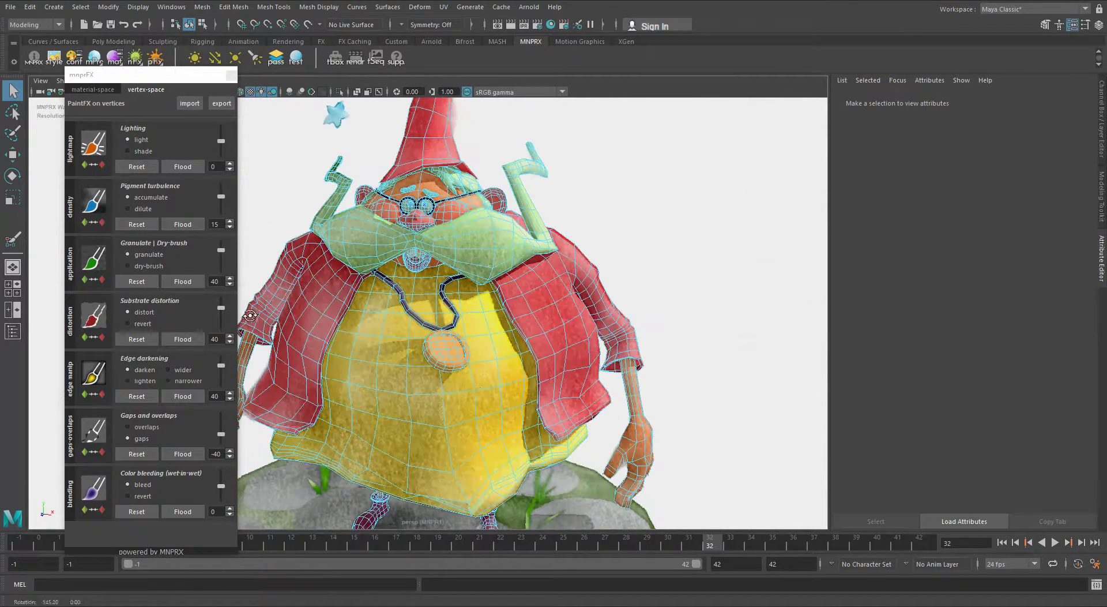
left_click_drag(490, 372, 424, 374, "alt")
left_click(518, 344)
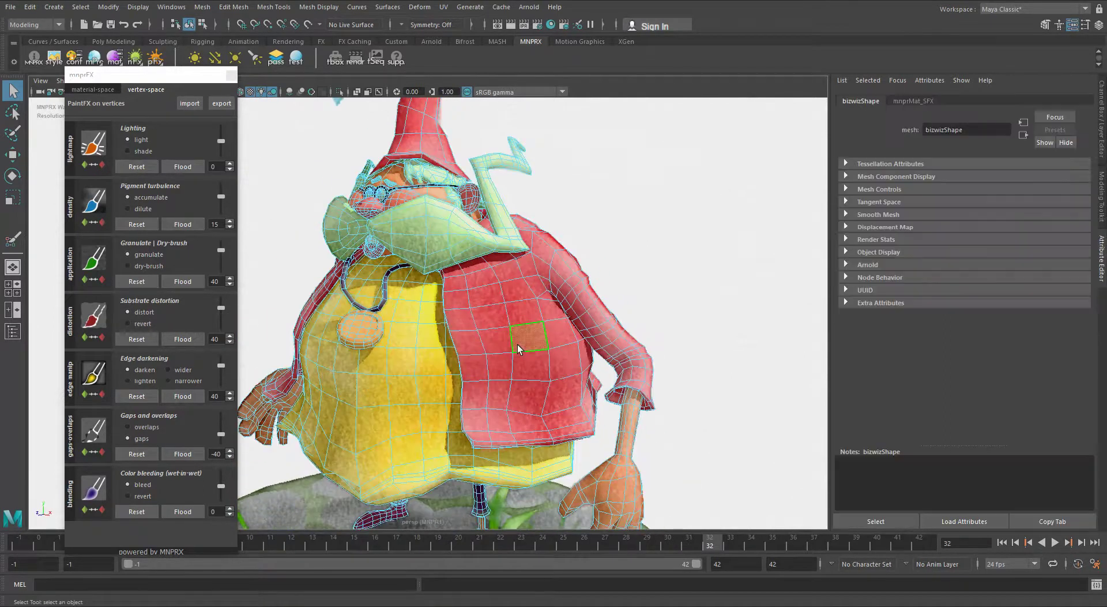
key("shift+period")
key("shift+period")
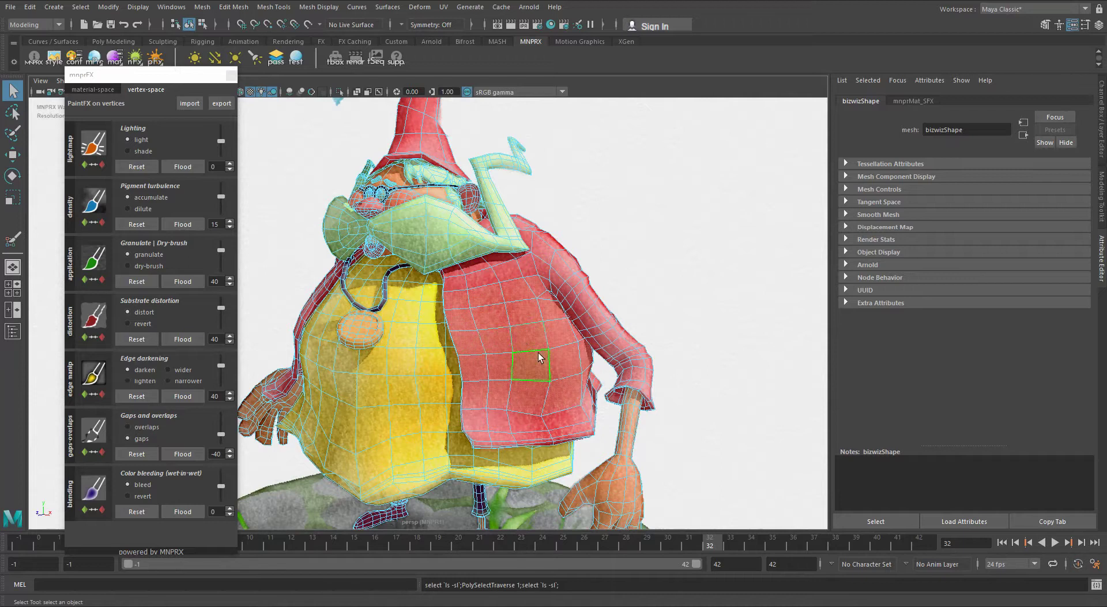
left_click(94, 200)
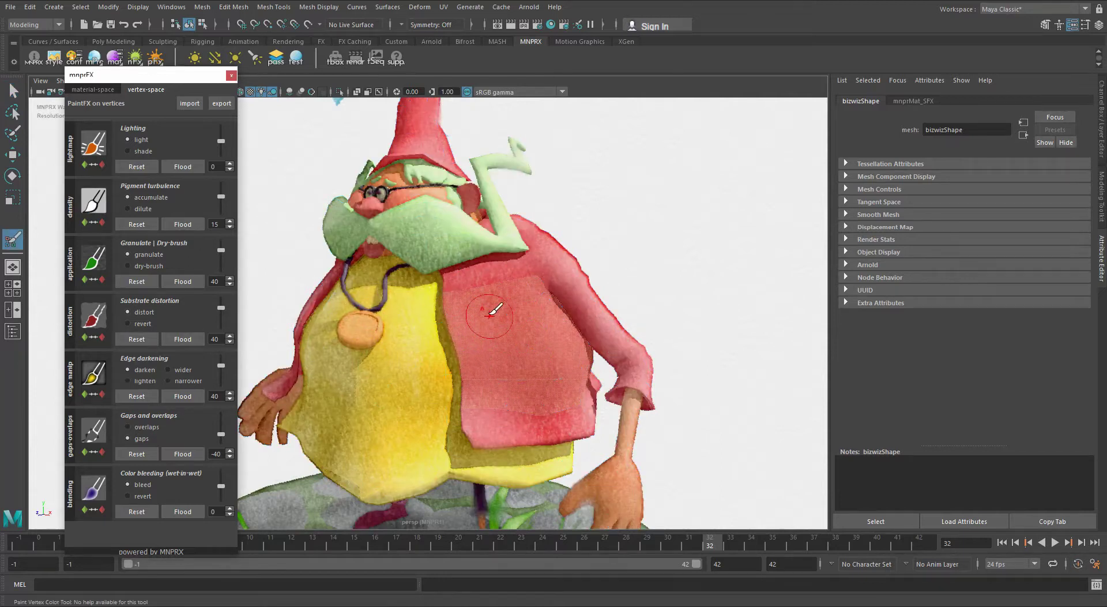
left_click_drag(528, 290, 529, 285)
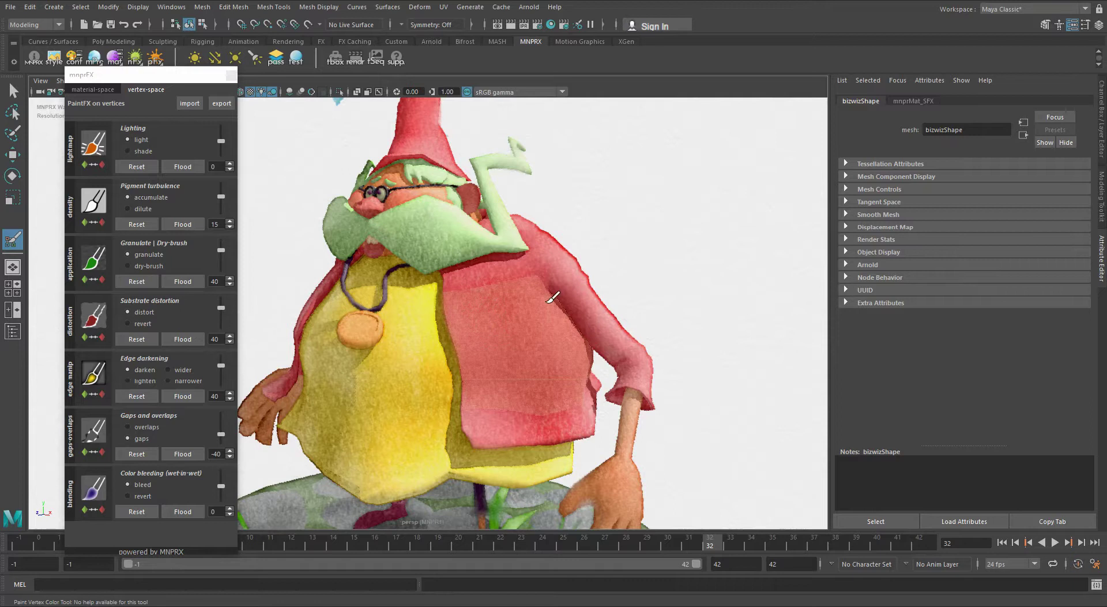
key("q")
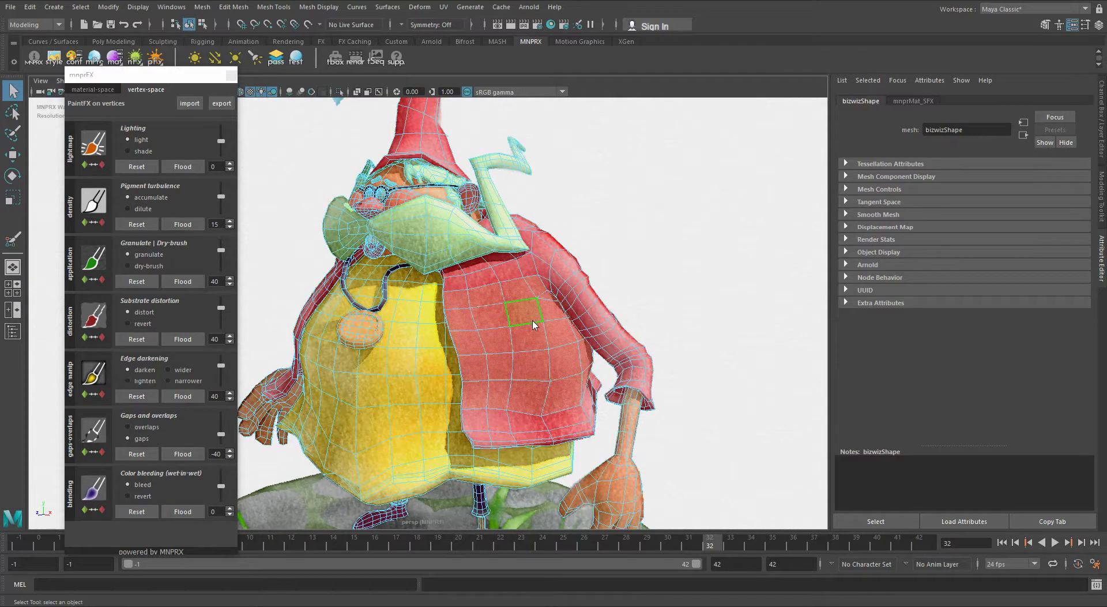
- Convert the front panel selection to vertices and paint it with diluted pigment turbulence at -30
right_click_drag(532, 321, 450, 322, "ctrl")
left_click(93, 202)
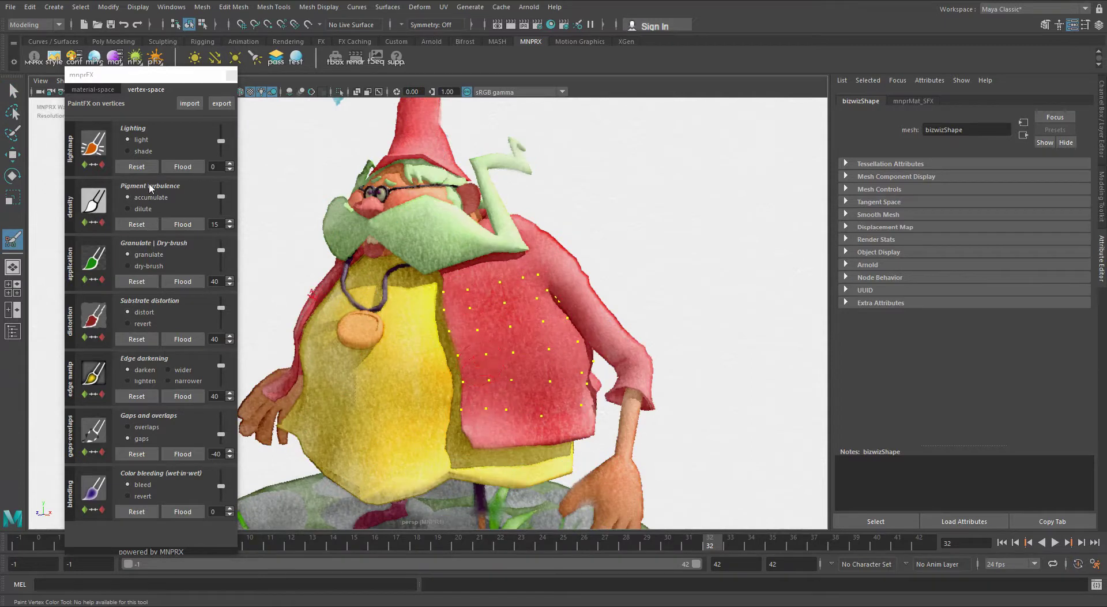
left_click(149, 211)
left_click(183, 225)
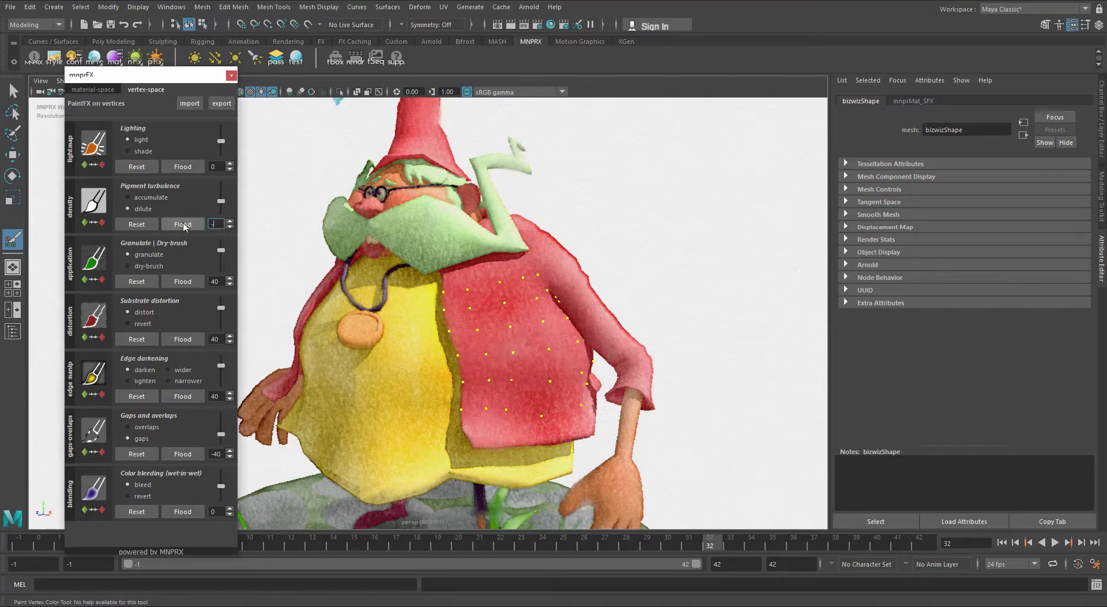
type("30")
key("Return")
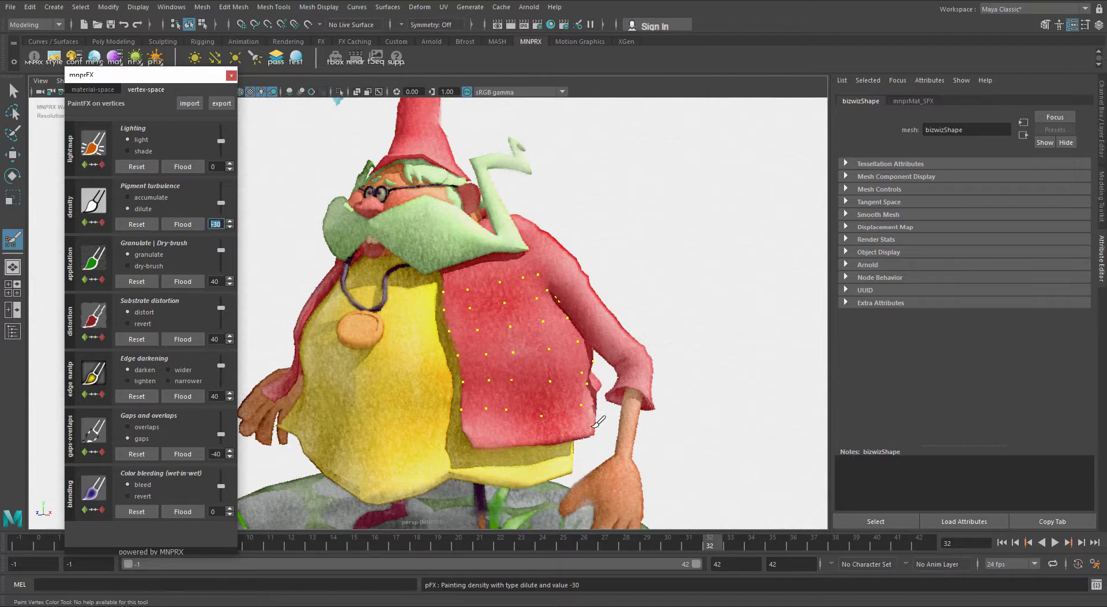
mouse_move(532, 389)
left_mouse_down()
mouse_move(515, 397)
mouse_move(560, 387)
mouse_move(484, 386)
left_mouse_up()
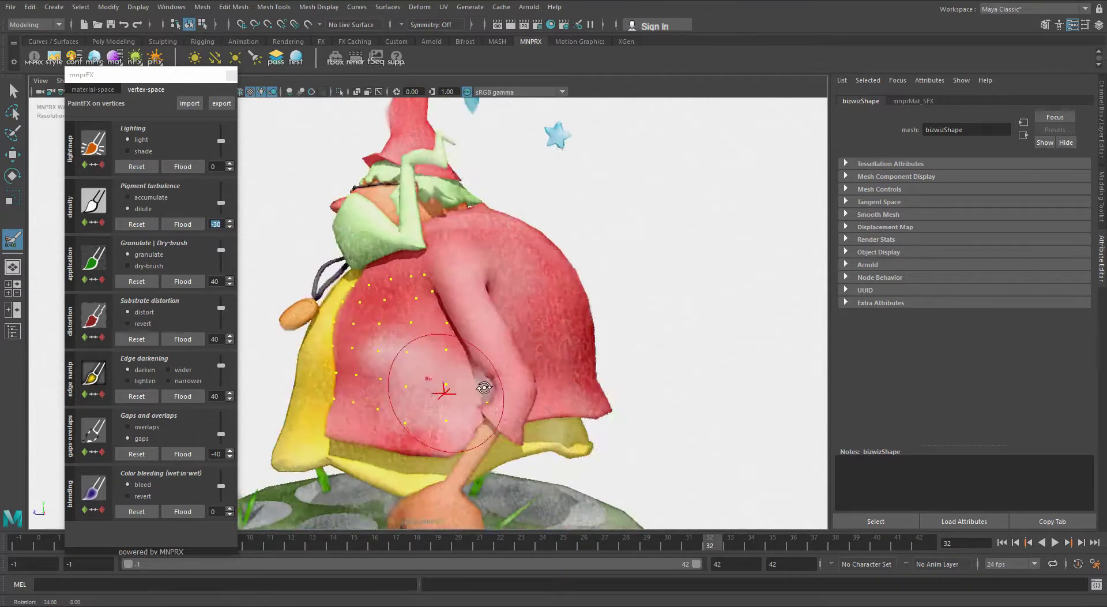
- Select the vertices of the hand beside the painted coat panel and try the pigment turbulence brush on them
key("q")
mouse_move(380, 351)
left_mouse_down("alt")
mouse_move(499, 423)
mouse_move(603, 388)
left_mouse_up("alt")
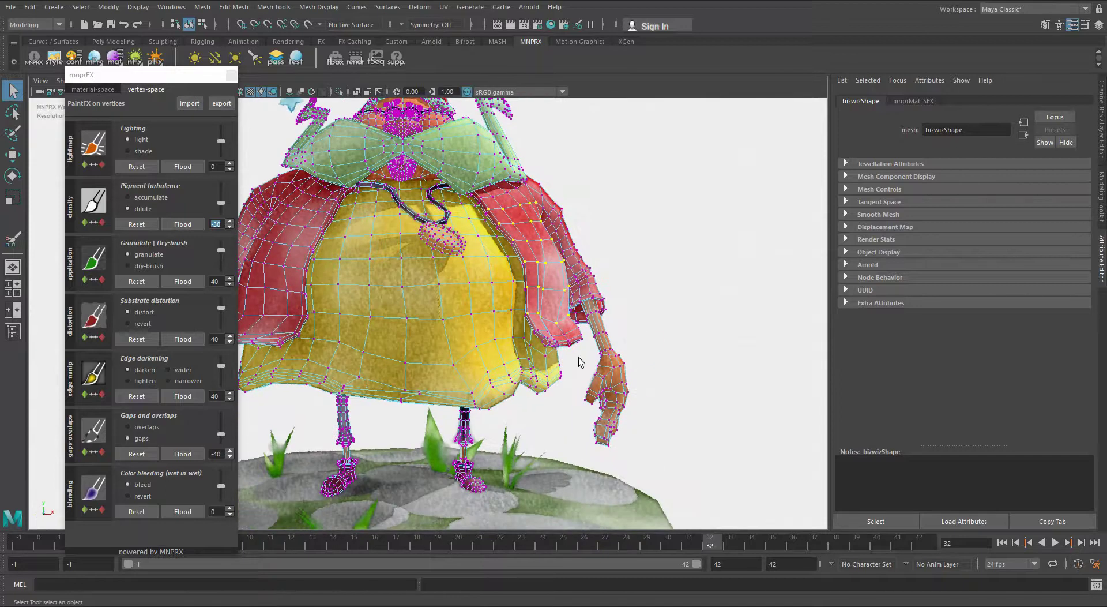
mouse_move(673, 455)
left_mouse_down()
mouse_move(552, 407)
mouse_move(611, 421)
mouse_move(530, 405)
mouse_move(569, 443)
left_mouse_up()
left_click(93, 200)
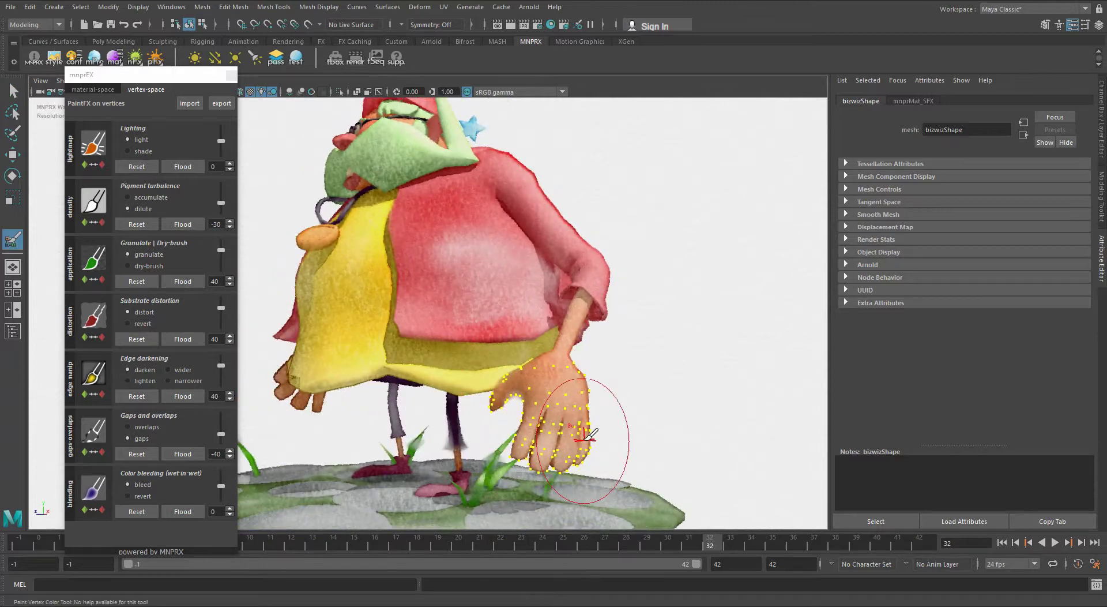
key("q")
- Flood the selected hand vertices with diluted pigment turbulence at -30
mouse_move(604, 382)
left_mouse_down("alt")
mouse_move(554, 346)
mouse_move(606, 297)
left_mouse_up("alt")
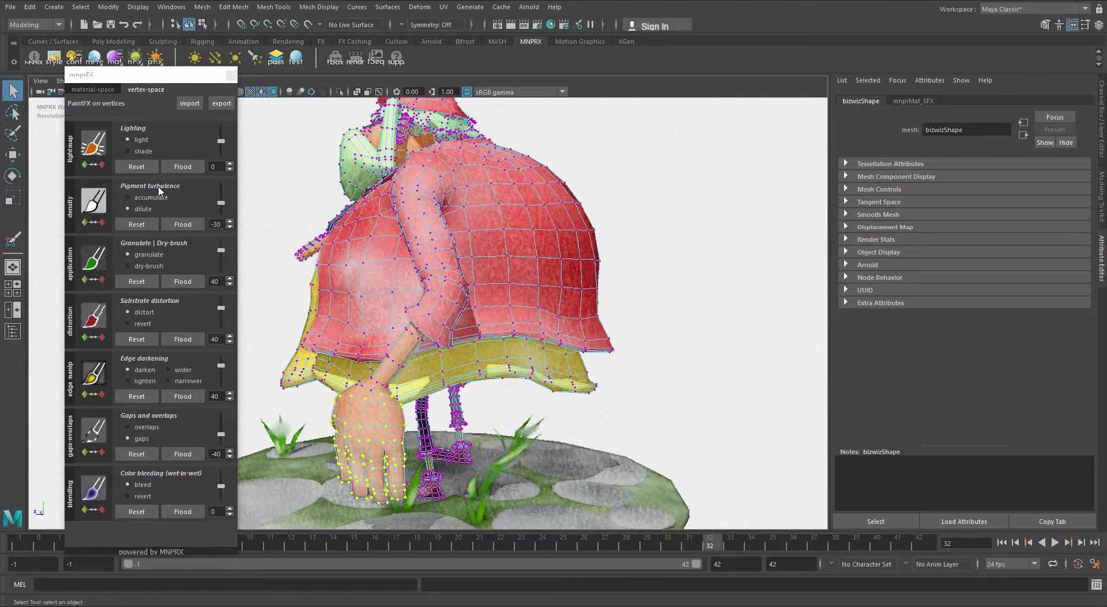
left_click(137, 208)
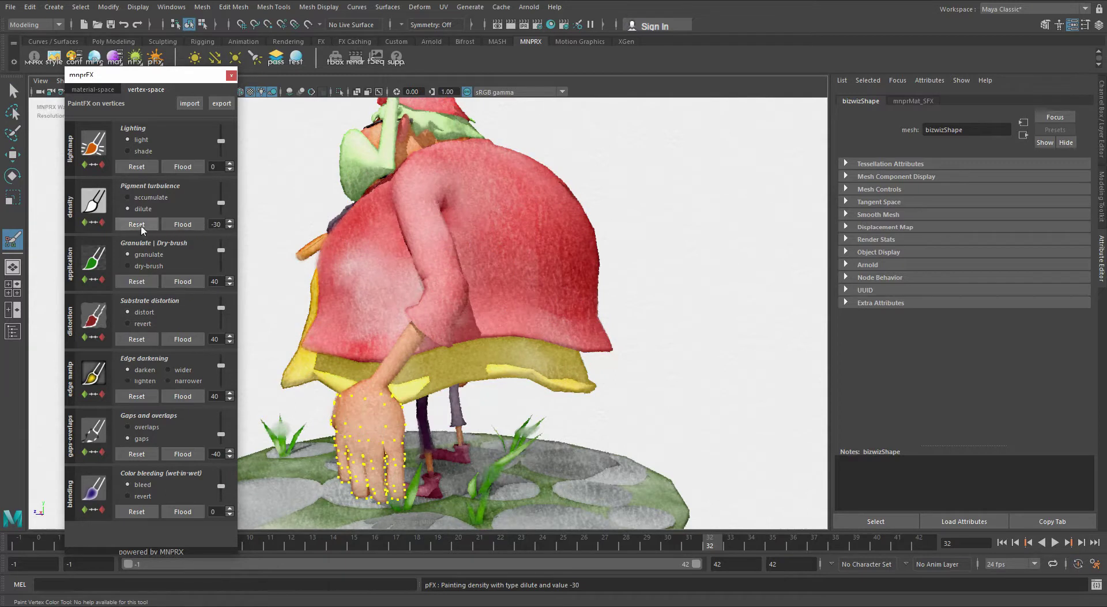
left_click_drag(309, 249, 382, 249, "alt")
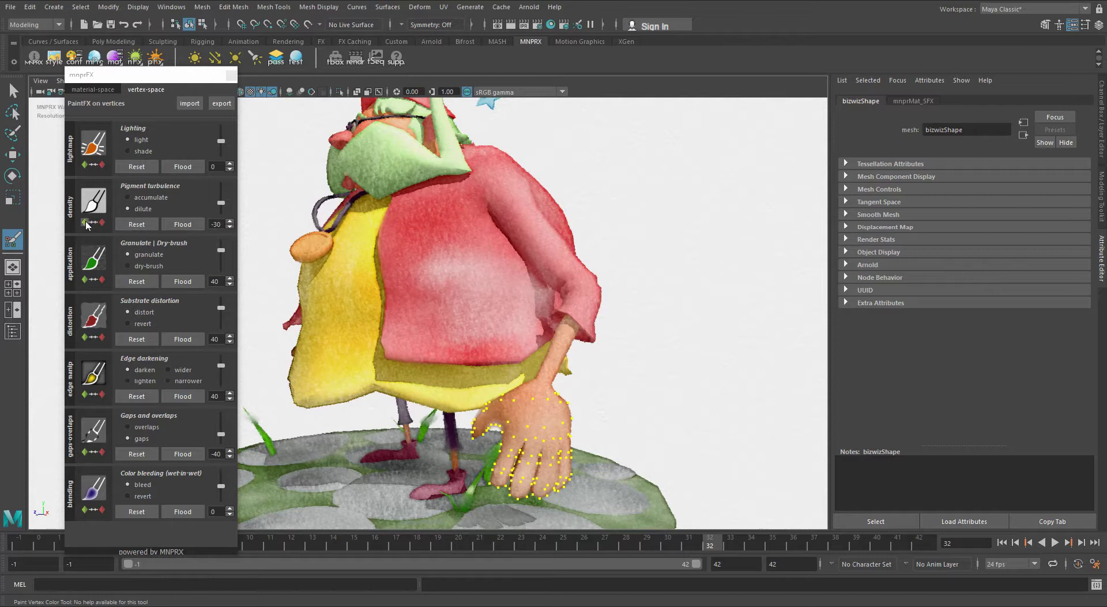
left_click(183, 225)
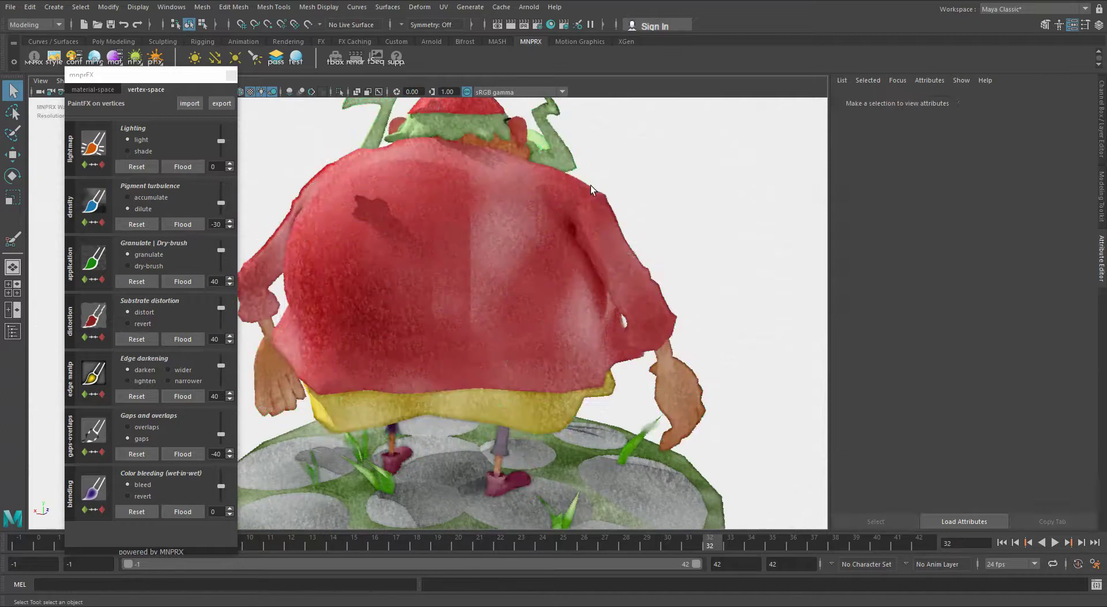
- Select the whole gnome mesh, move the PaintFX window aside, and show the Channel Box
left_click(422, 223)
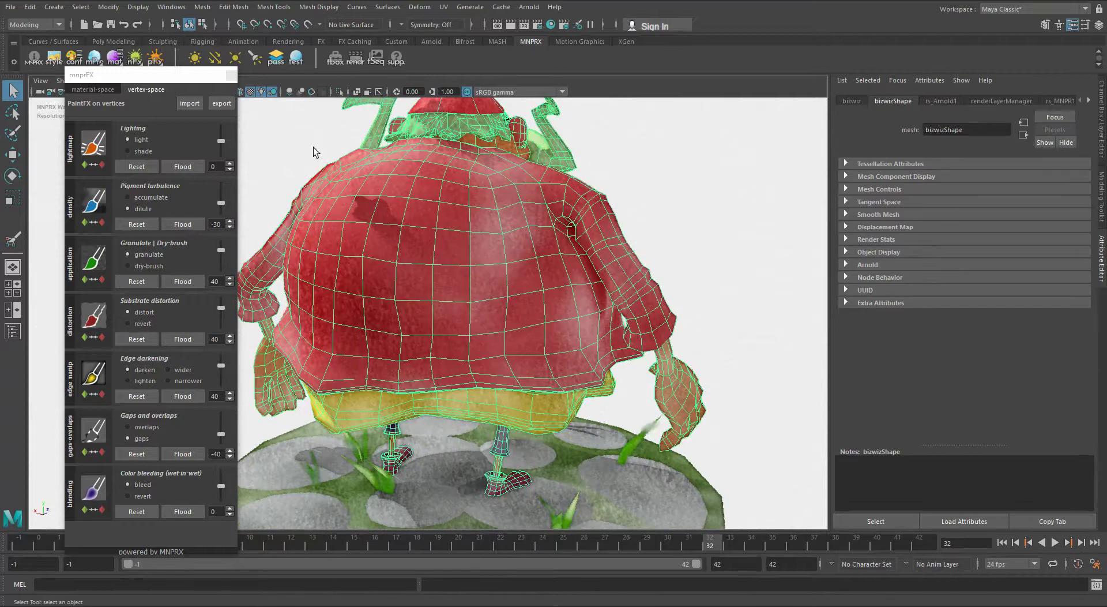
left_click_drag(140, 75, 92, 86)
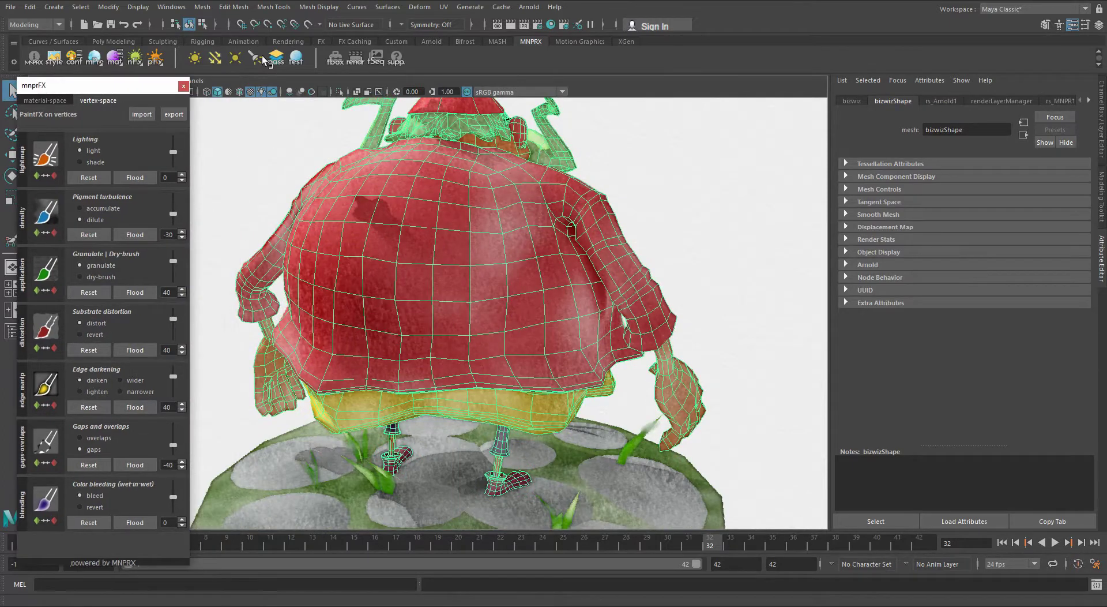
left_click(1102, 102)
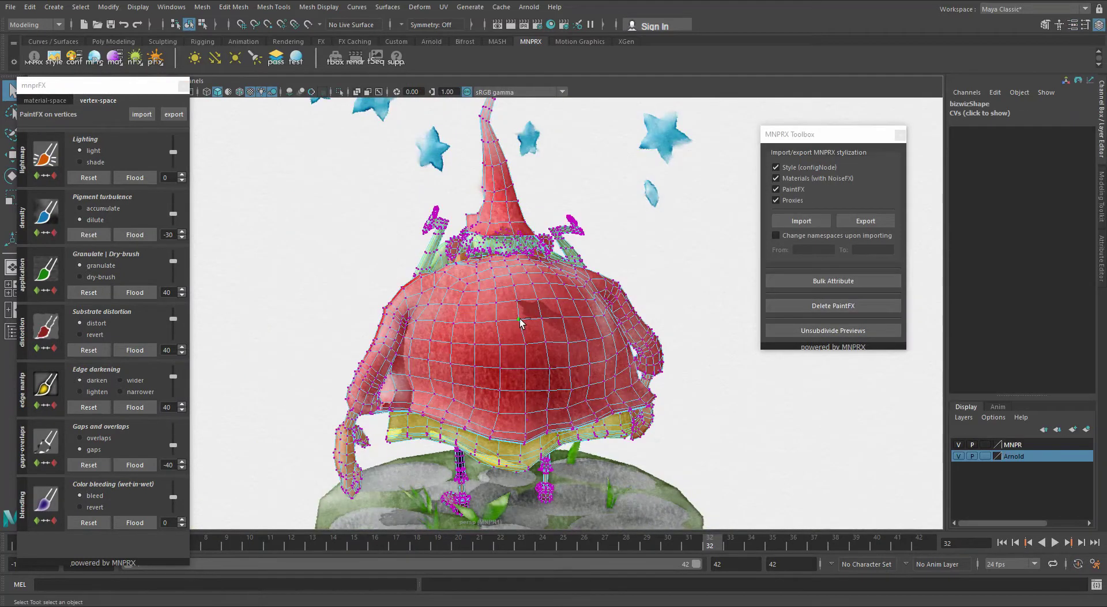
- Try to key pigment turbulence on a grown vertex selection on the coat's back, and undo the PaintFX deletion
key("shift+period")
left_click(37, 232)
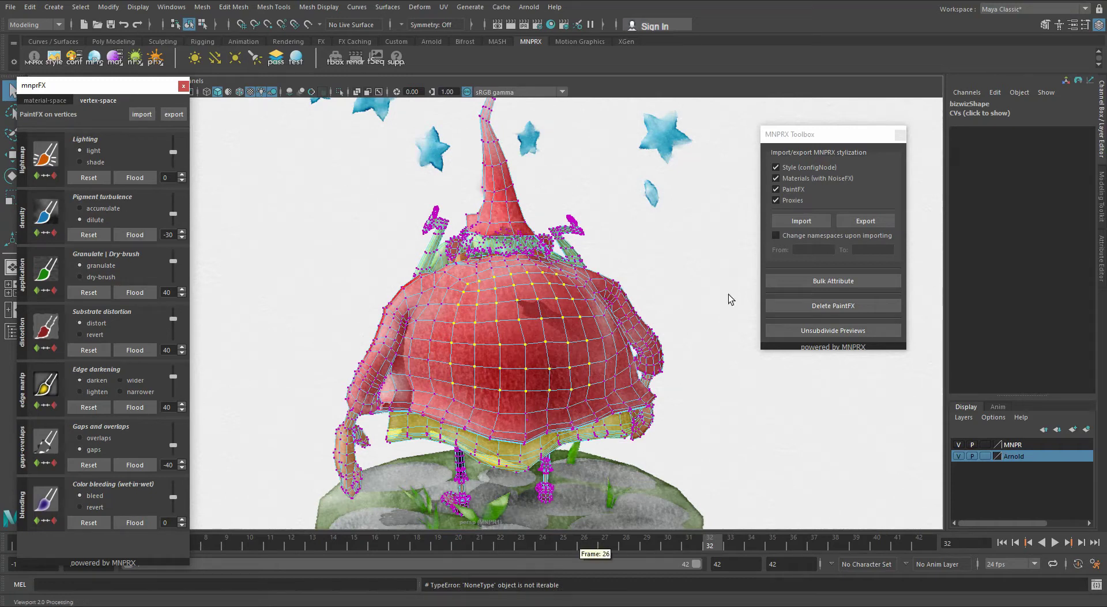
key("ctrl+z")
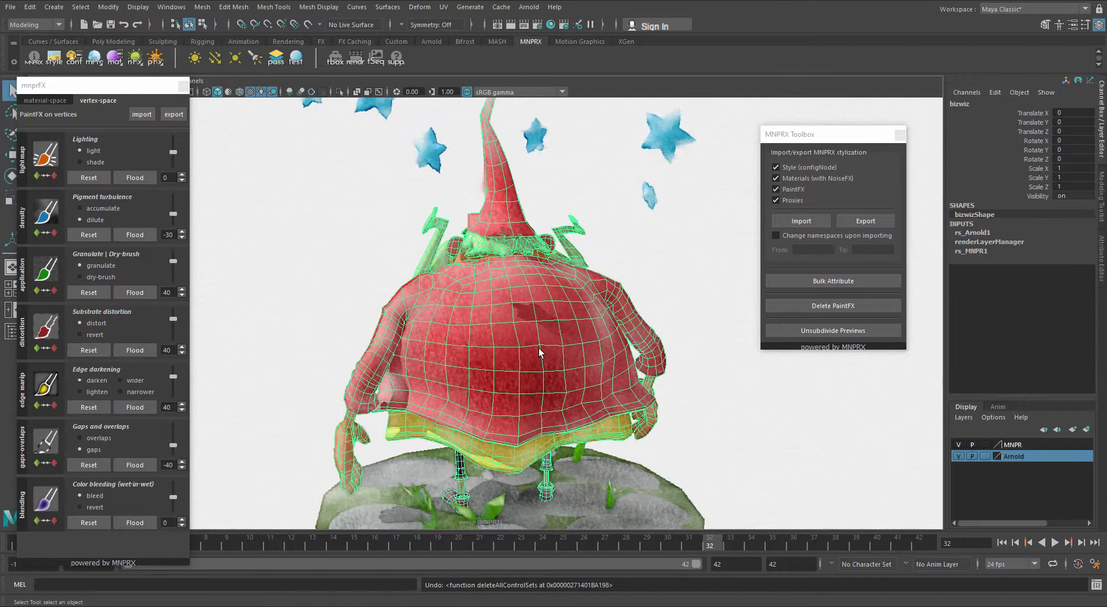
- Export the stylization to wizbiz-paintFX.json with only Materials (with NoiseFX) and PaintFX included
left_click_drag(529, 352, 428, 368, "alt")
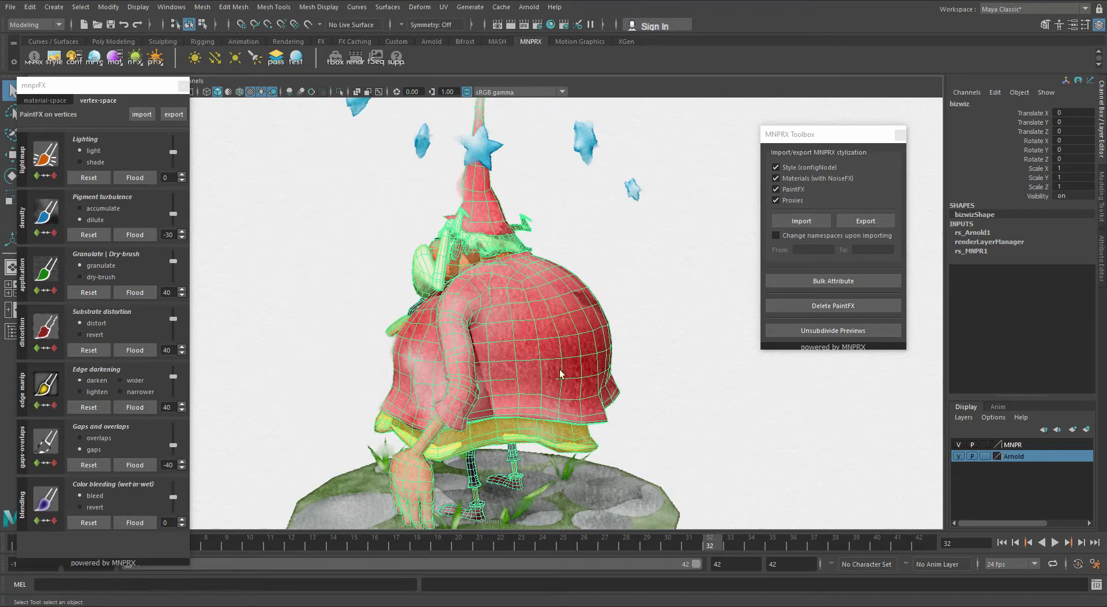
left_click_drag(560, 374, 595, 374, "alt")
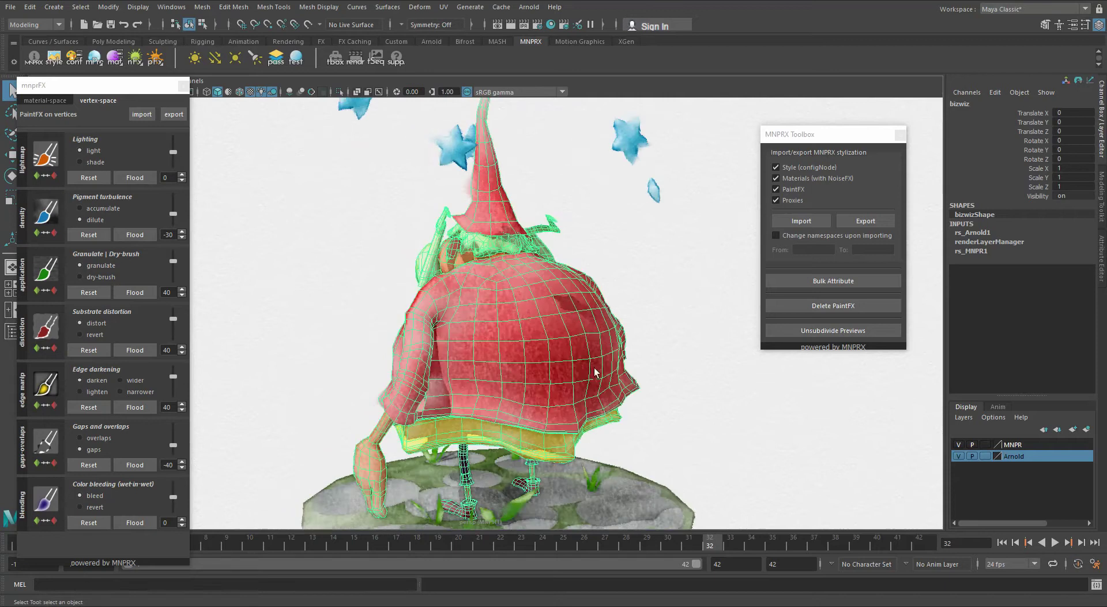
left_click(797, 198)
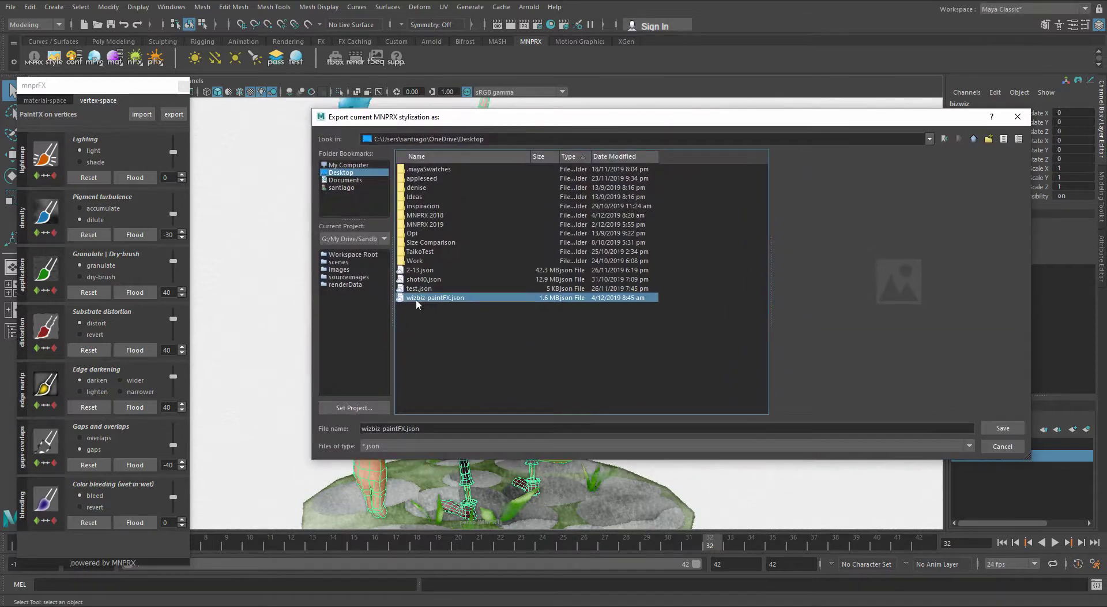
left_click(1002, 428)
left_click(646, 307)
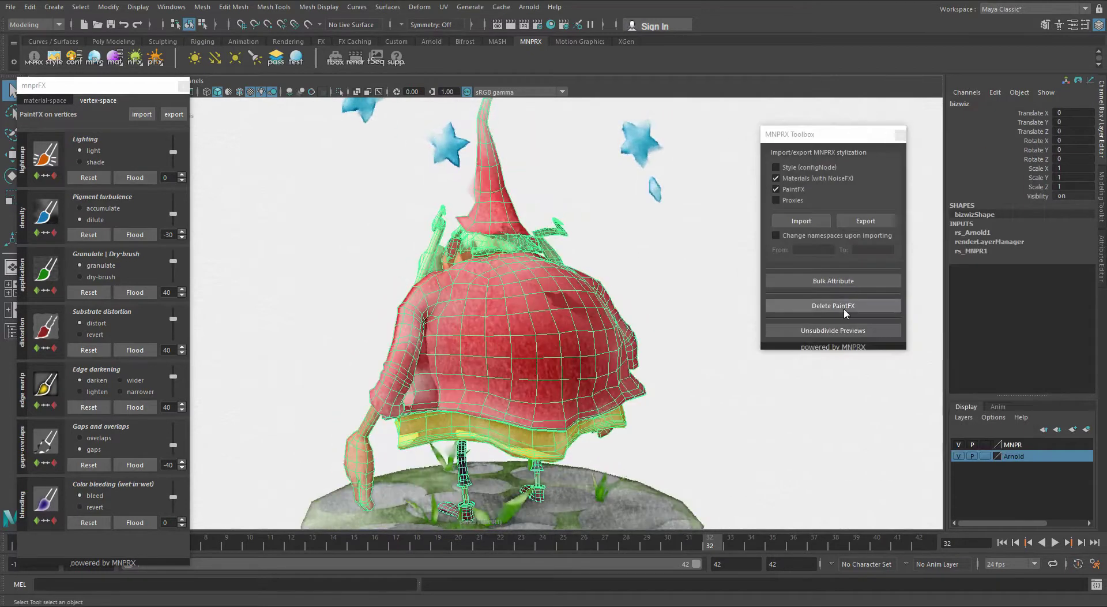
- Delete the PaintFX from the gnome mesh and reselect the mesh
left_click(843, 307)
left_click(532, 304)
mouse_move(531, 303)
left_mouse_down("alt")
mouse_move(512, 366)
mouse_move(394, 364)
left_mouse_up("alt")
left_click(562, 354)
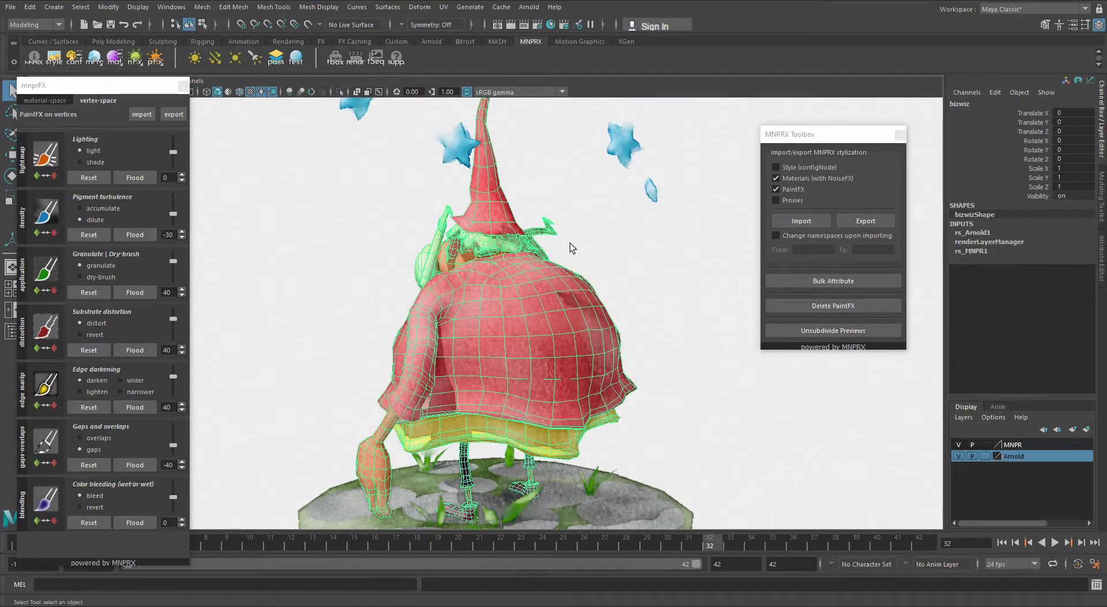
- Add a Transform operation to the gnome mesh, return to object mode, and select its polyMoveVertex1 node
left_click(235, 7)
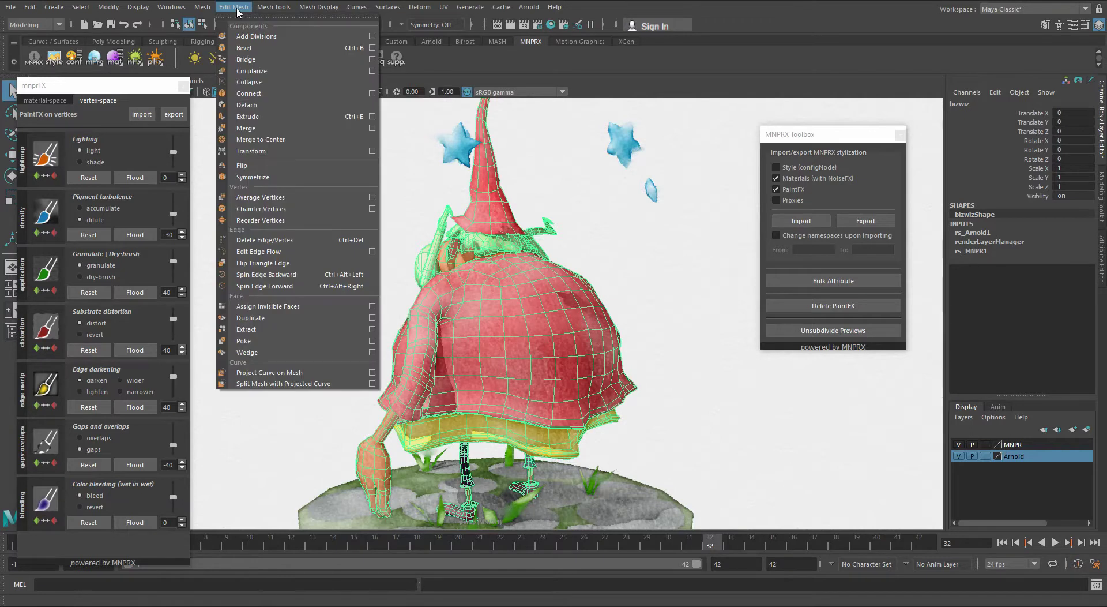
left_click(274, 151)
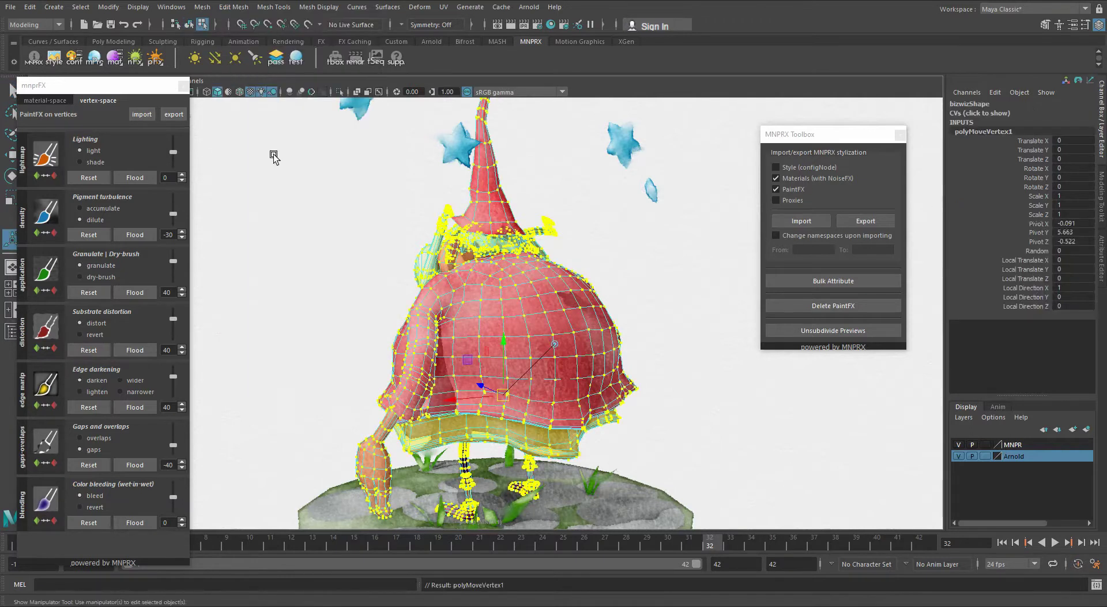
right_click_drag(507, 283, 570, 260)
left_click(1008, 261)
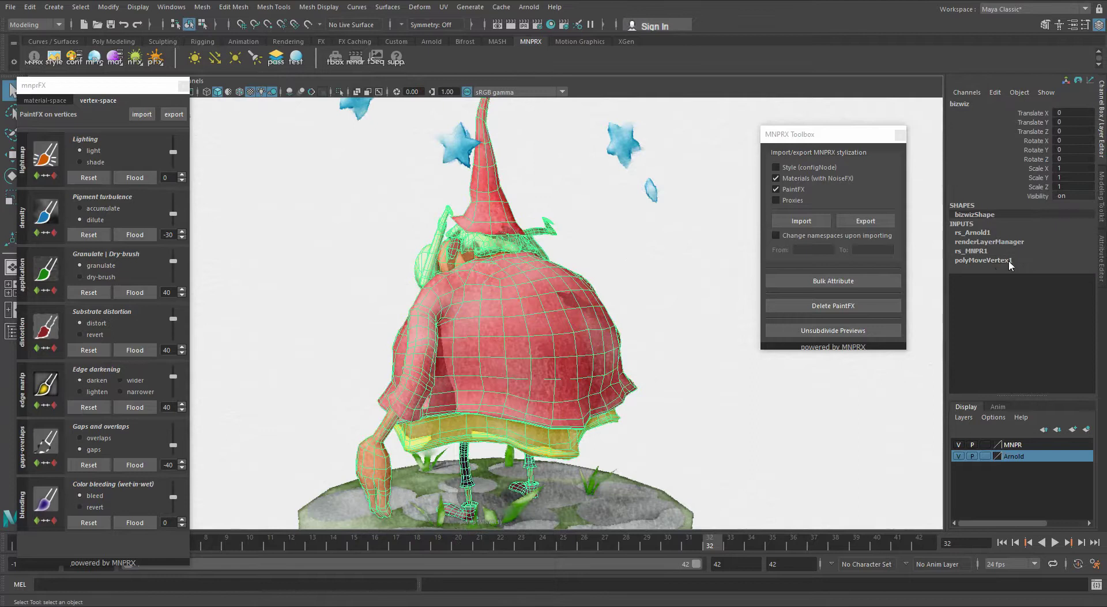
- Import the saved stylization with Materials and PaintFX, and reselect the gnome mesh in object mode
left_click(801, 220)
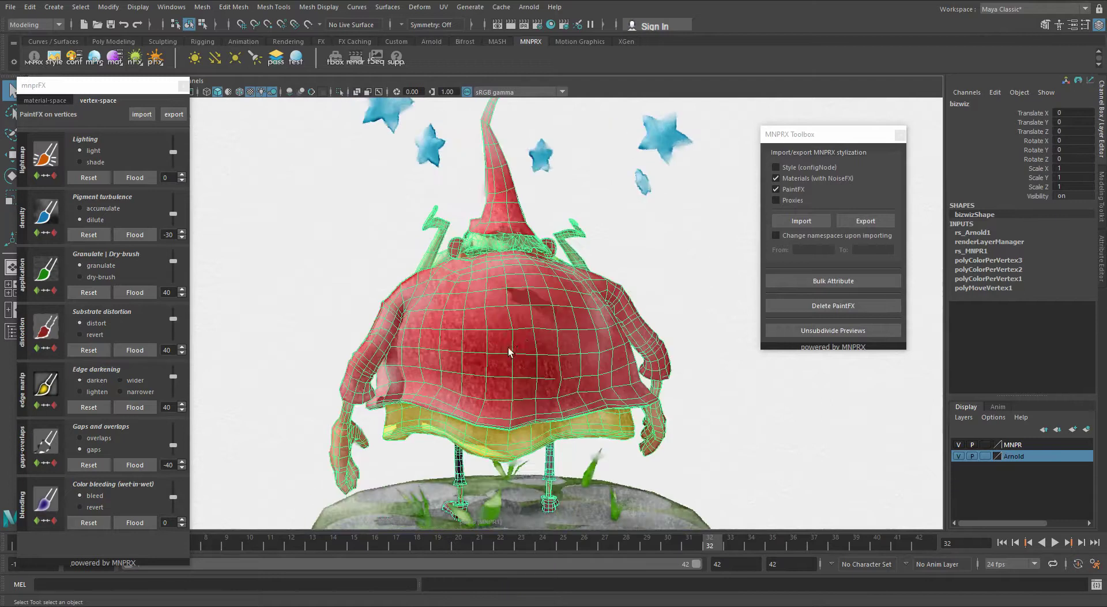
right_click_drag(531, 280, 594, 268)
left_click(648, 248)
left_click(540, 335)
left_click_drag(540, 335, 540, 334, "alt")
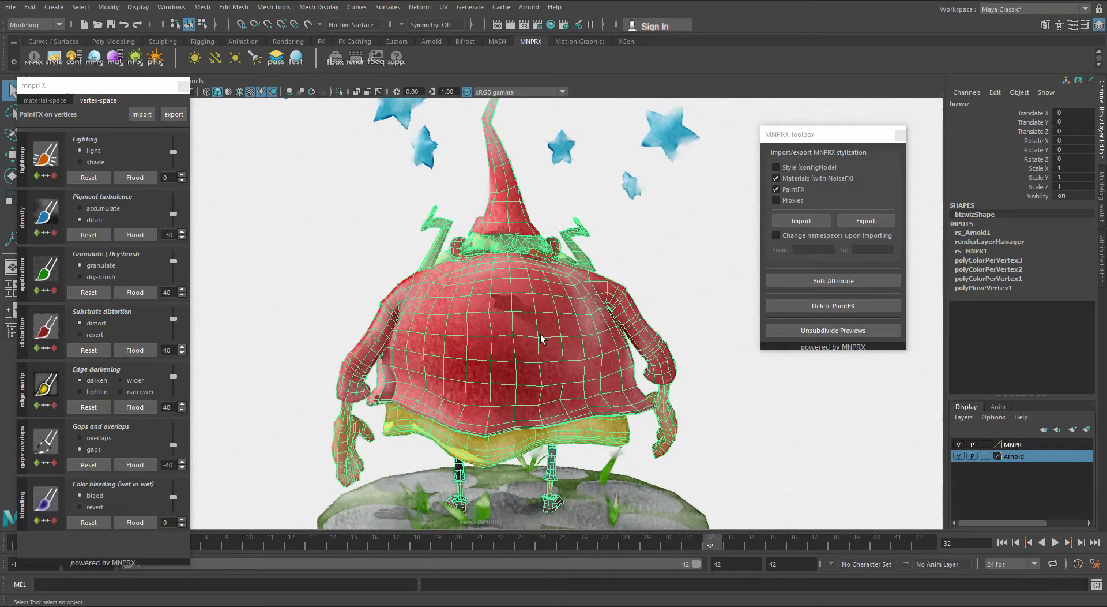
- Select a vertex on the gnome's back and grow the selection to a surrounding patch, moving the mnprFX window clear of the timeline
right_click_drag(504, 314, 450, 297)
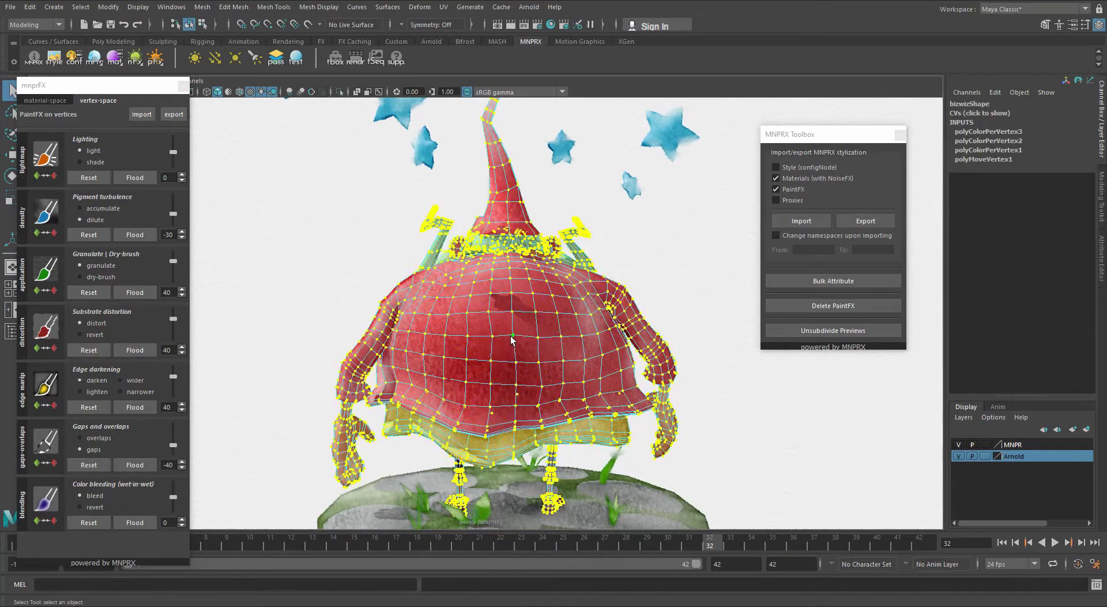
left_click(511, 335)
key("shift+period")
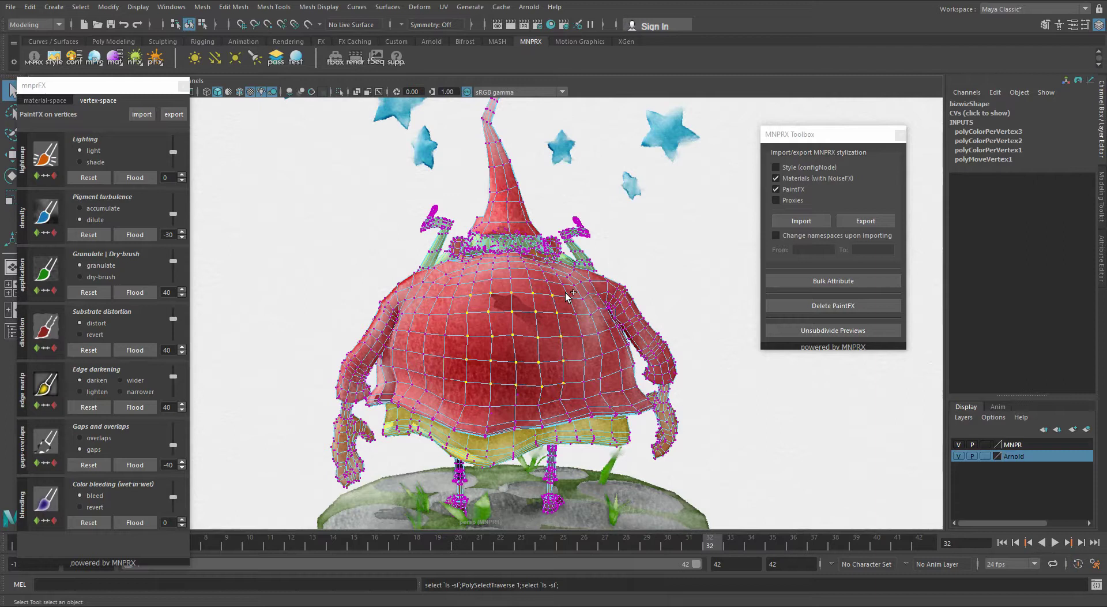
left_click_drag(97, 89, 102, 46)
left_click_drag(447, 314, 448, 304, "alt")
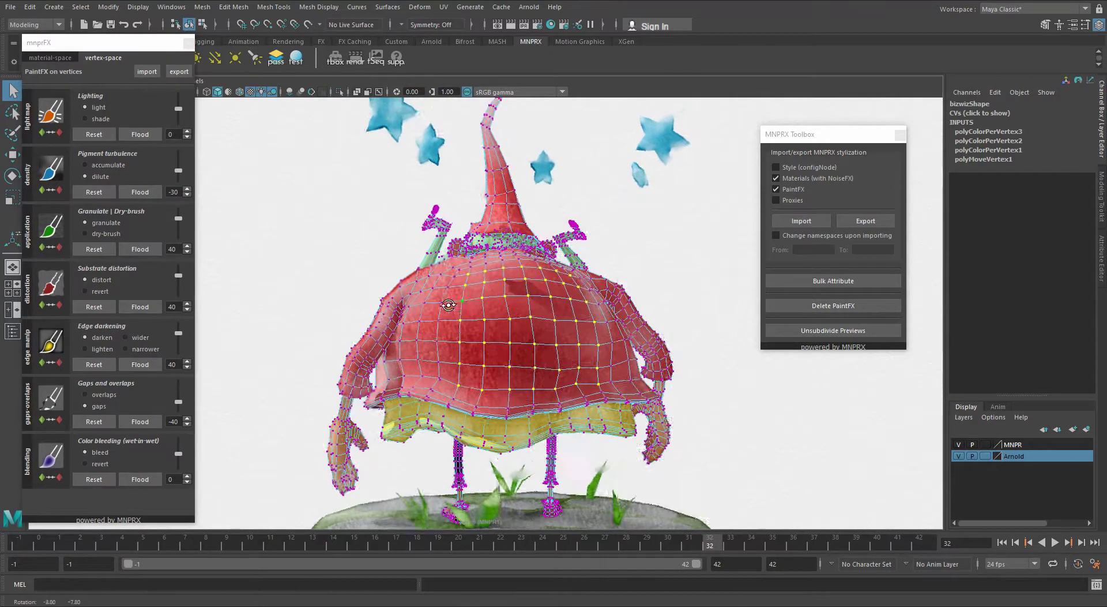
- Set a pigment turbulence key for the selected back vertices at frame 0
left_click(38, 545)
left_click_drag(453, 346, 456, 353, "alt")
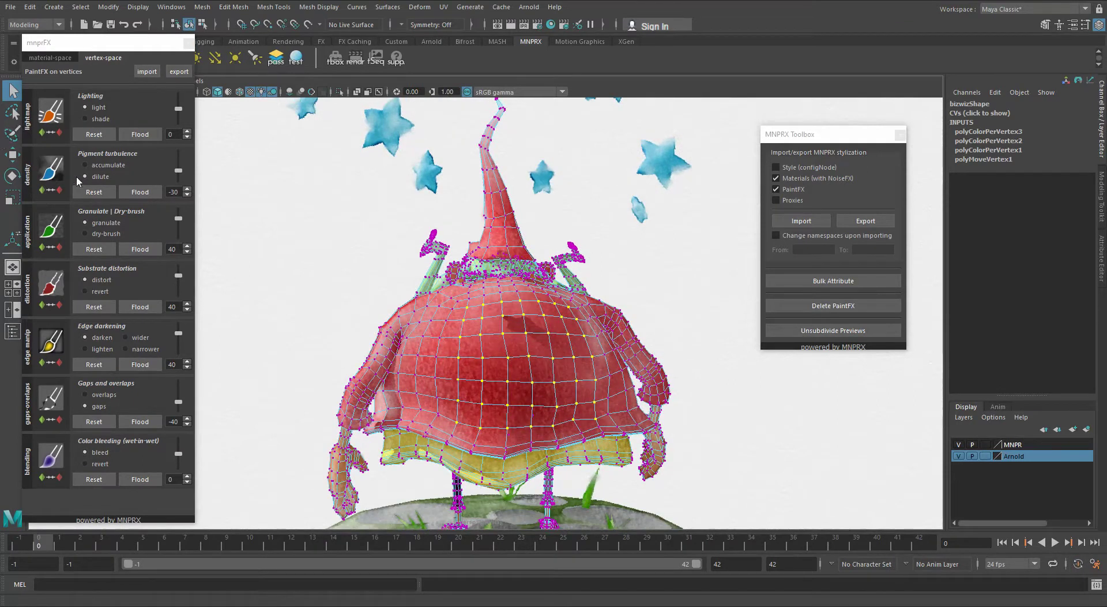
left_click(40, 193)
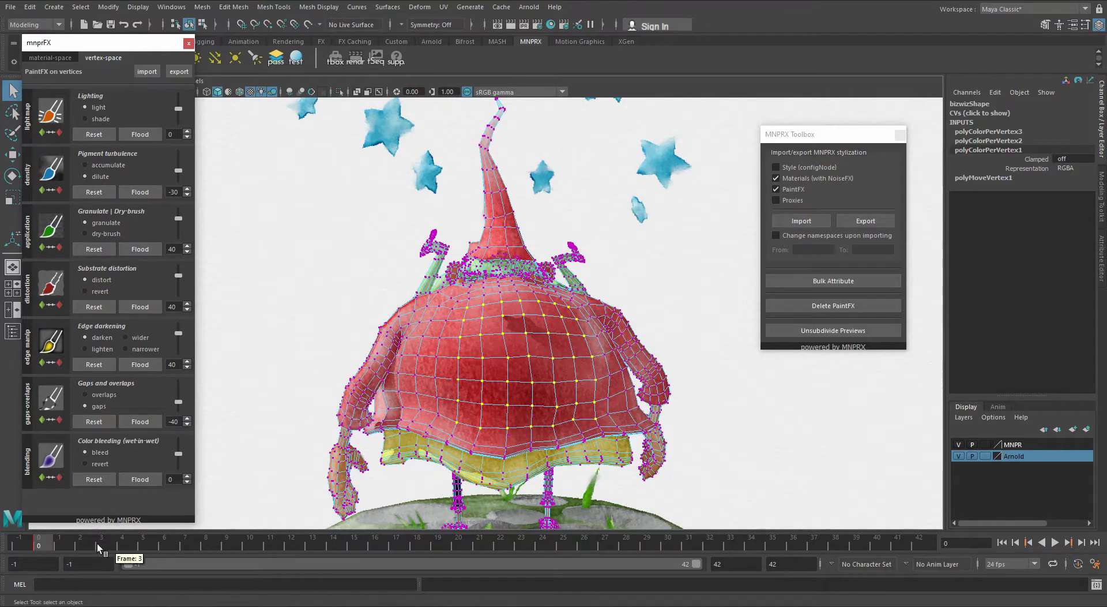
- At frame 5, paint diluted pigment turbulence over the selected back vertices and key the effect
left_click_drag(102, 543, 143, 543)
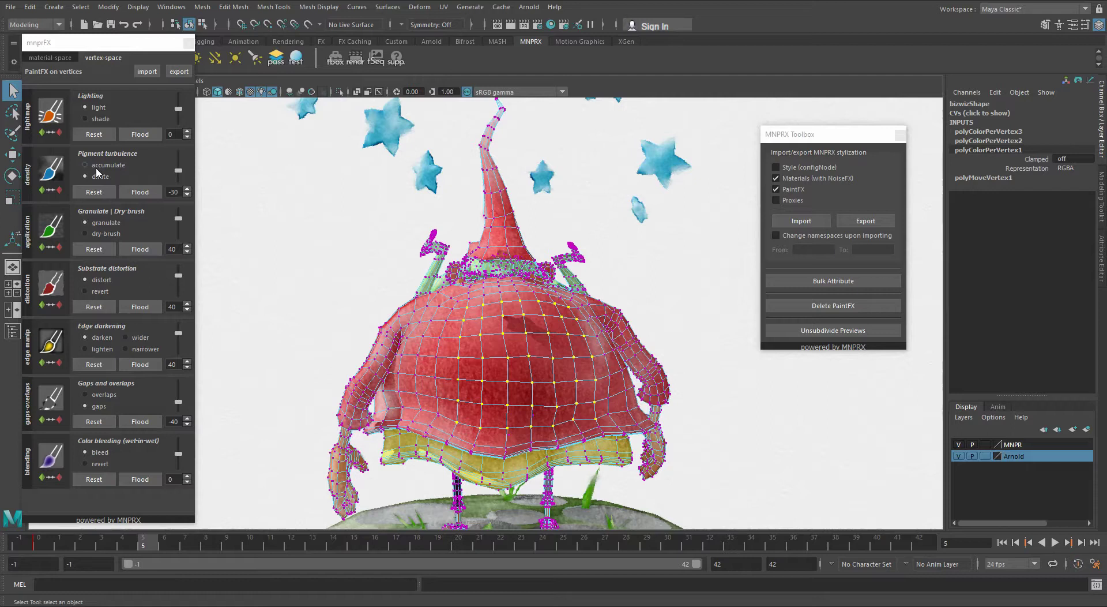
left_click(51, 167)
mouse_move(528, 403)
left_mouse_down()
mouse_move(441, 409)
mouse_move(427, 398)
mouse_move(498, 359)
mouse_move(478, 374)
mouse_move(543, 391)
mouse_move(543, 420)
mouse_move(553, 417)
left_mouse_up()
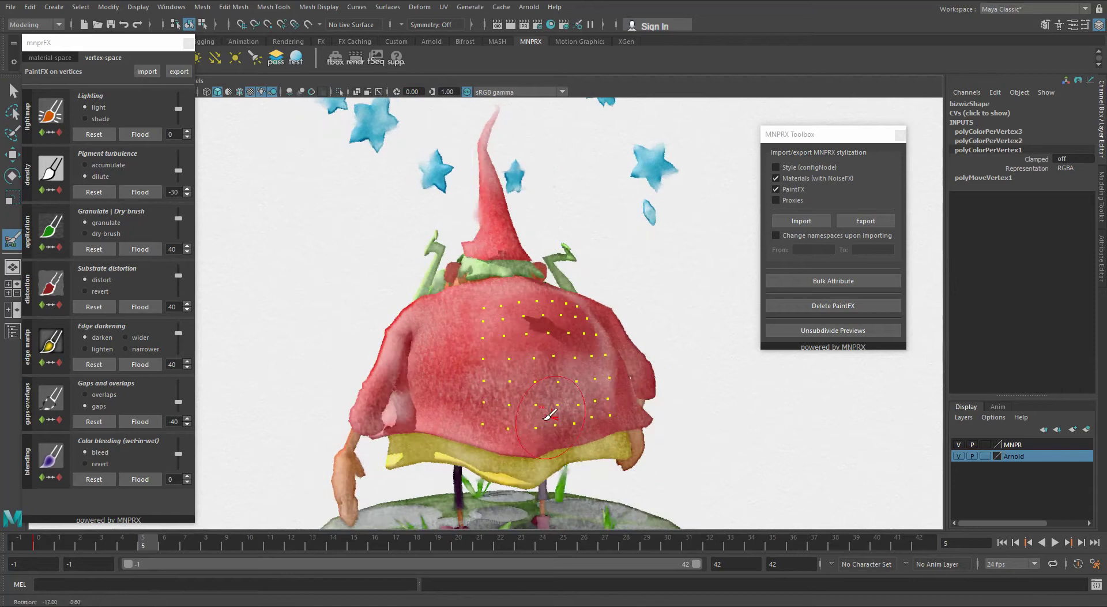
left_click(42, 191)
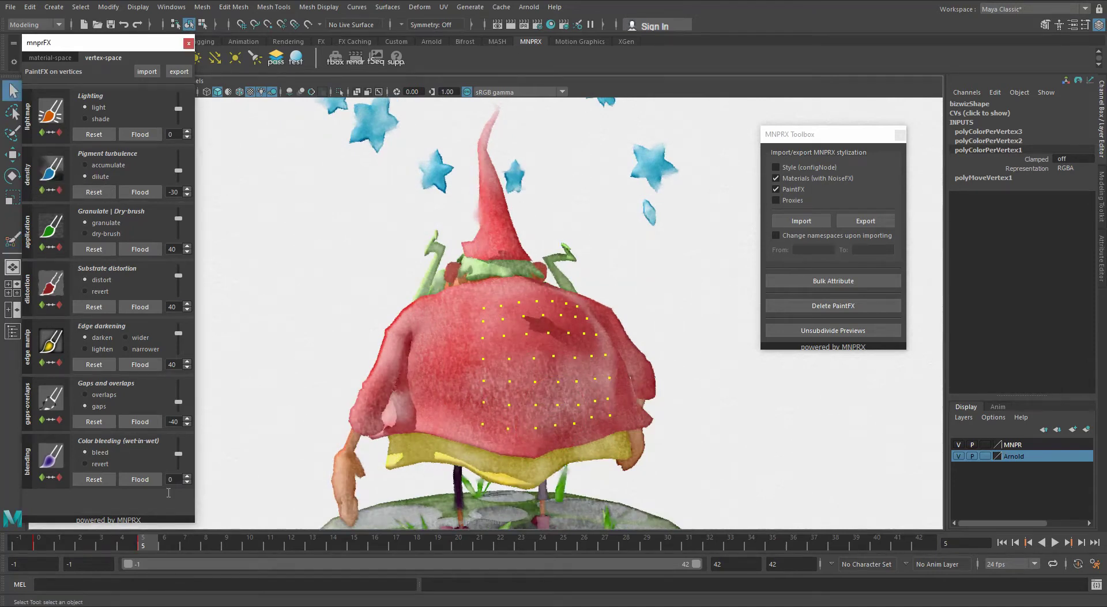
- Scrub the first frames to preview the animated turbulence on the gnome's back, and return the mesh to object mode
left_click_drag(130, 540, 81, 539)
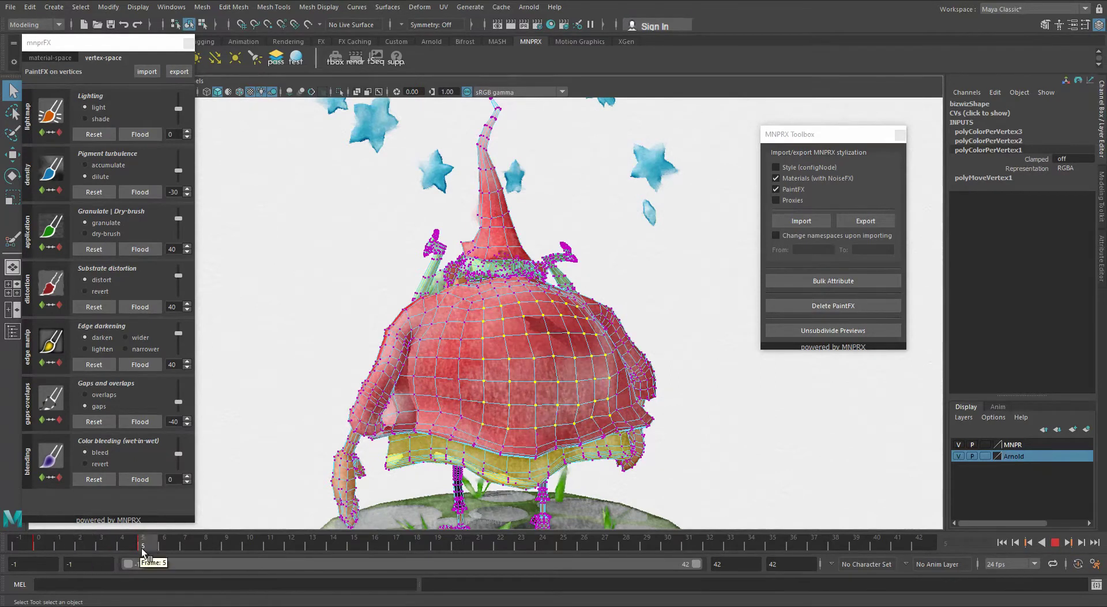
key("Escape")
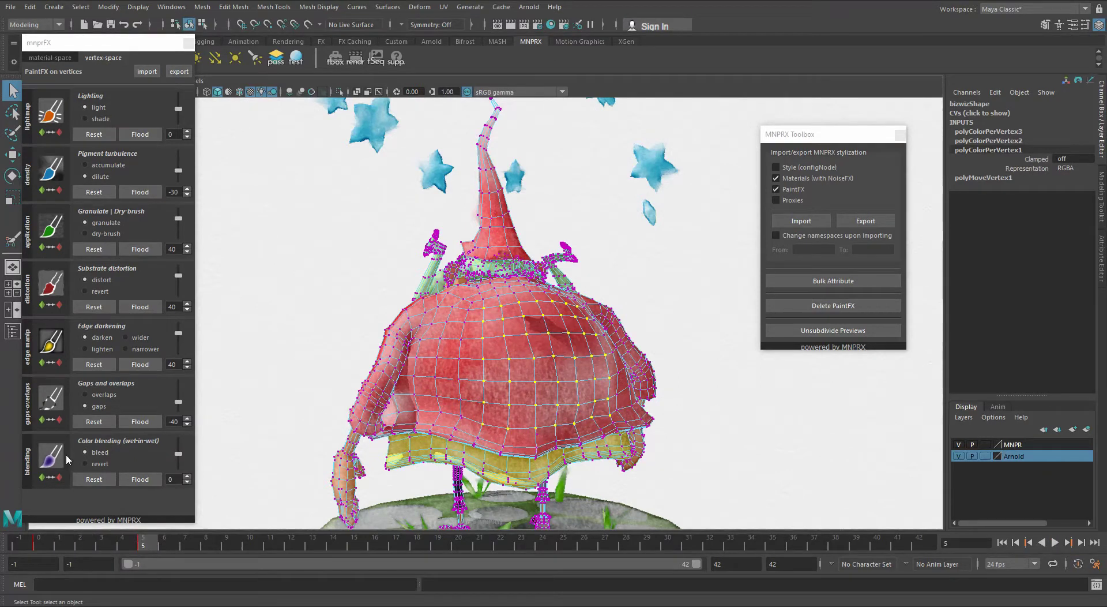
left_click_drag(540, 426, 504, 382, "alt")
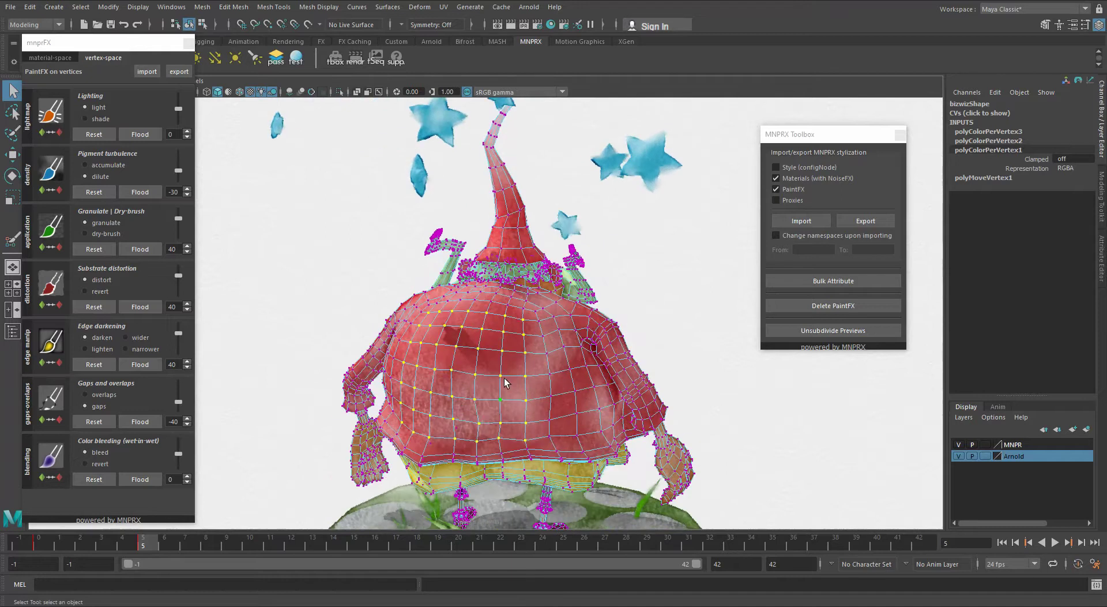
right_click_drag(525, 302, 577, 300)
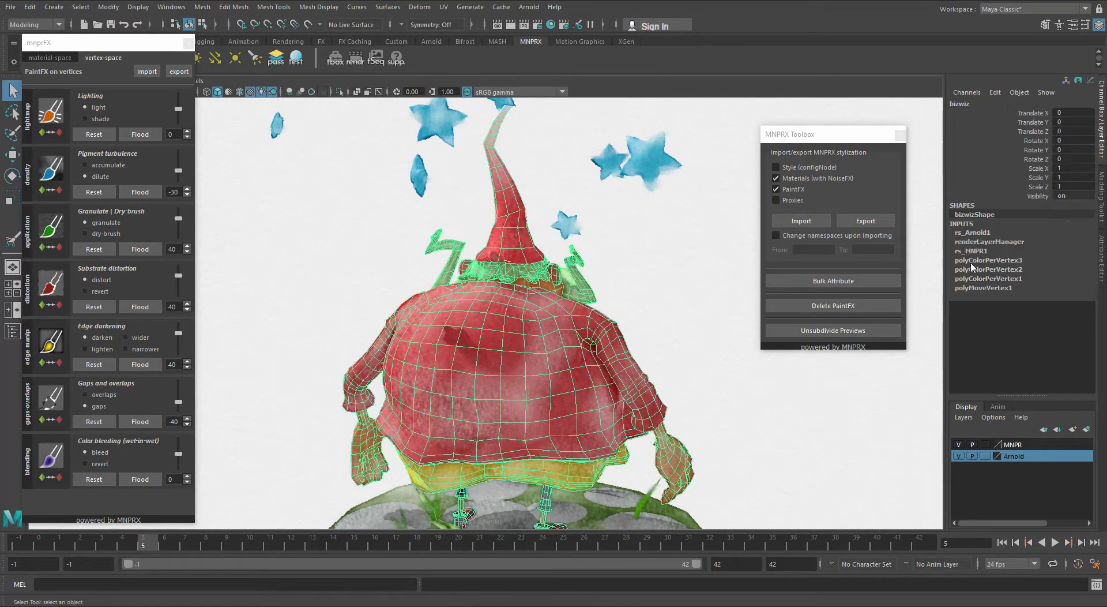
- Reselect the gnome mesh, go to frame 0, and show the pigment turbulence keys in the timeline
left_click_drag(577, 340, 300, 340, "alt")
left_click_drag(398, 322, 349, 307, "alt")
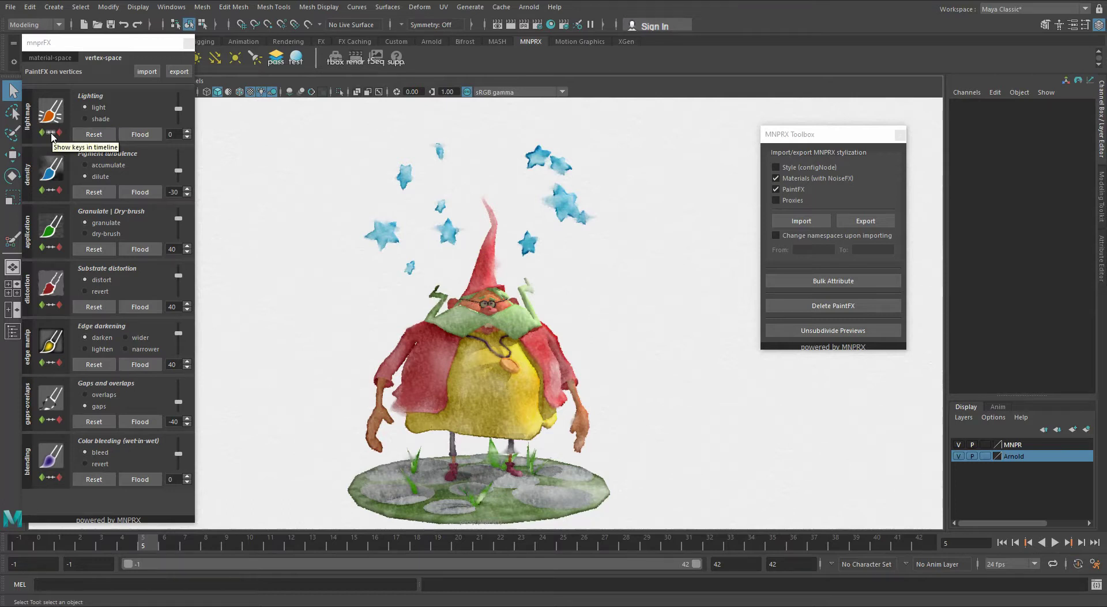
left_click(511, 401)
left_click_drag(41, 544, 131, 545)
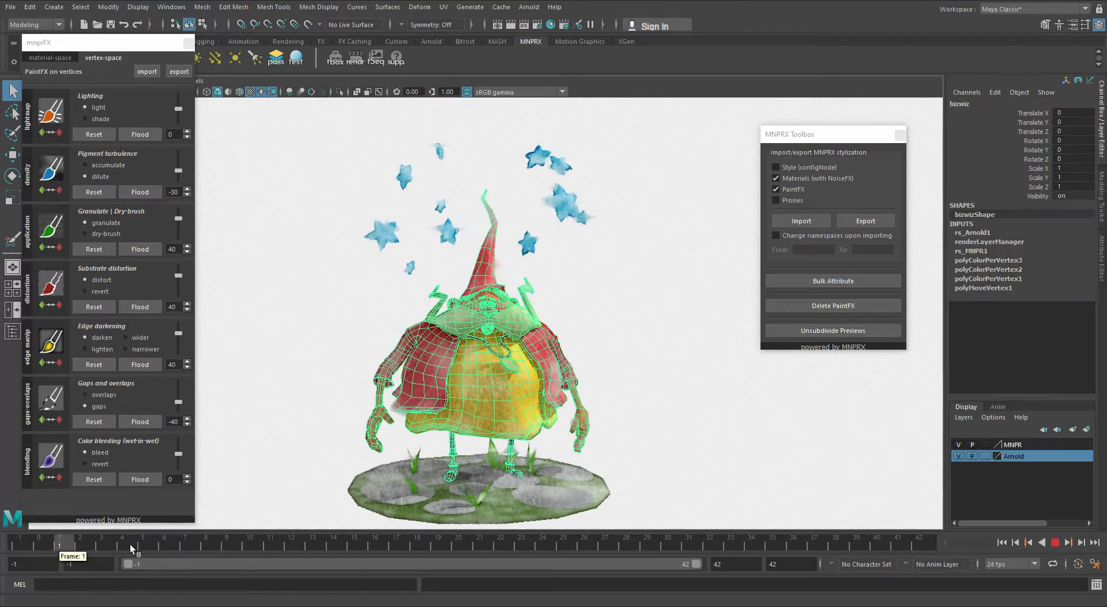
left_click(50, 544)
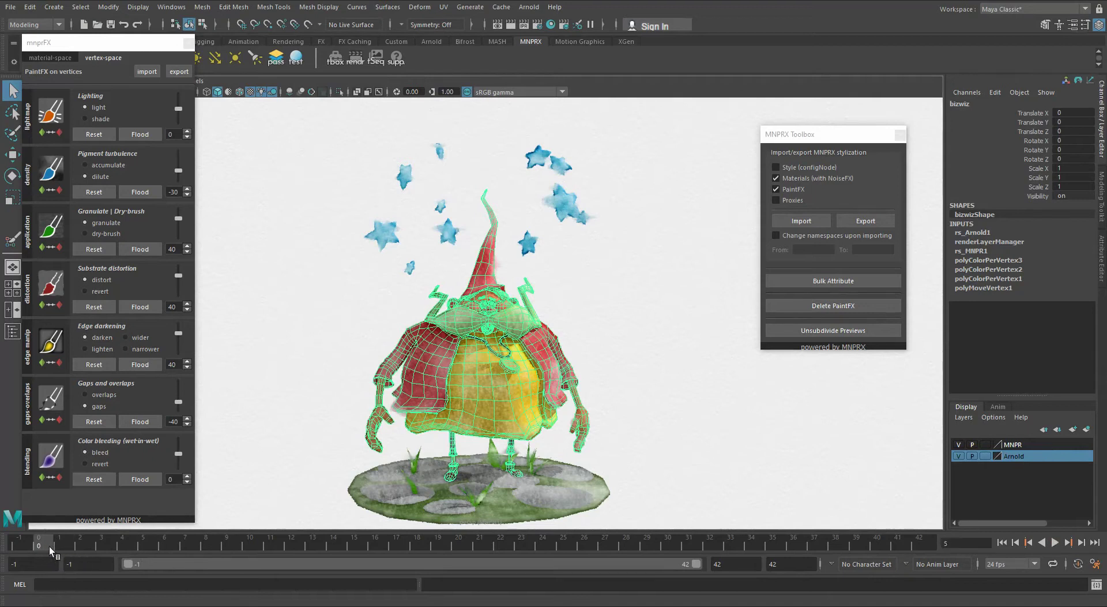
left_click(50, 190)
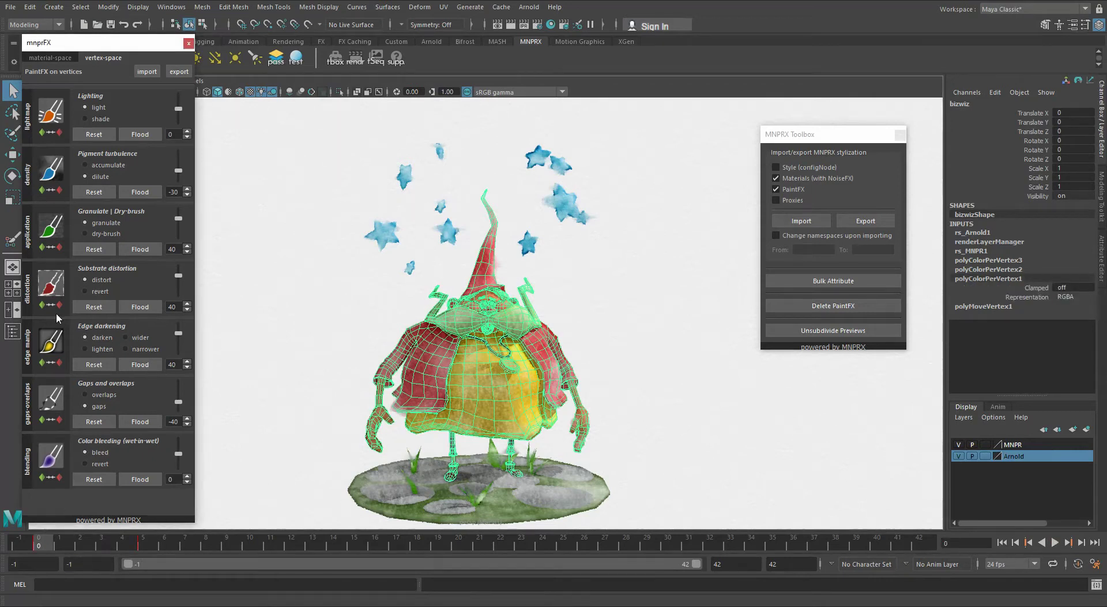
- Preview the keyed animation, remove the pigment turbulence key at frame 5, and return the gnome to object mode
left_click_drag(65, 543, 119, 547)
key("alt+v")
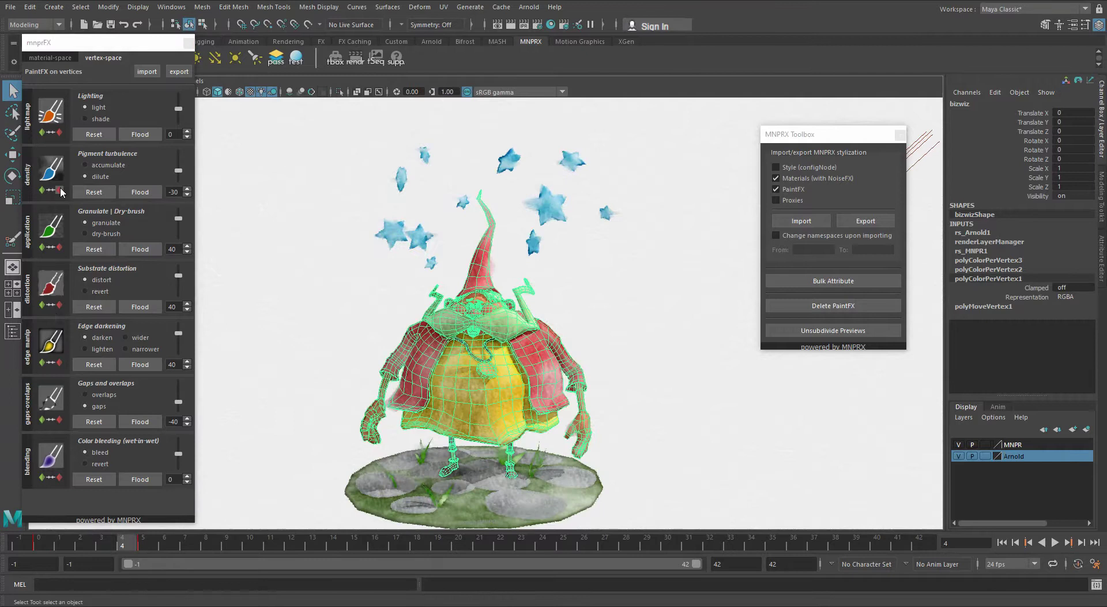
left_click(153, 535)
left_click(59, 191)
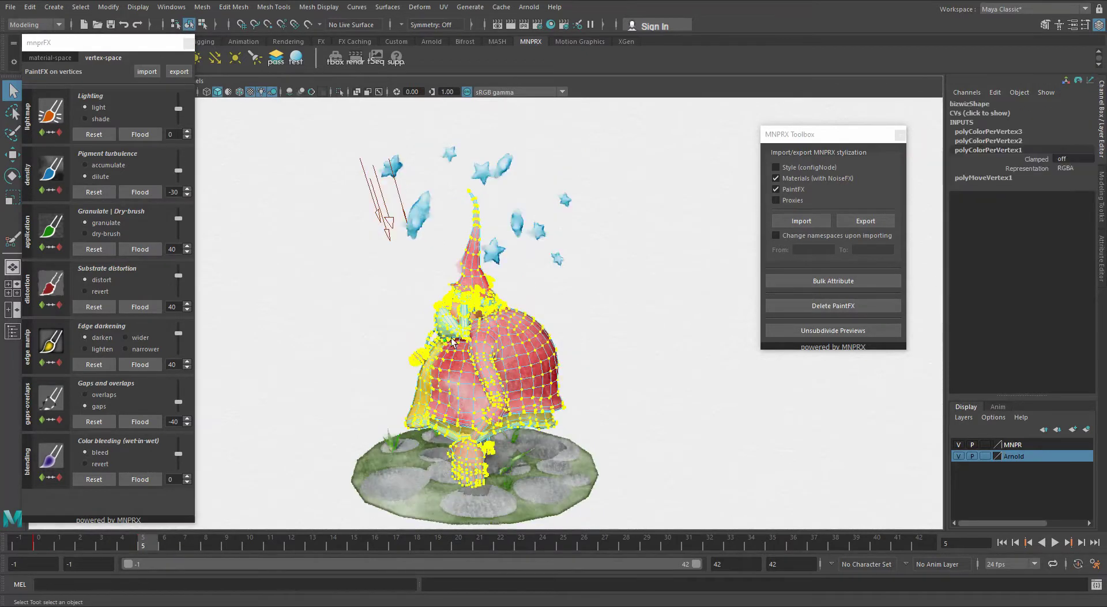
right_click_drag(534, 280, 575, 260)
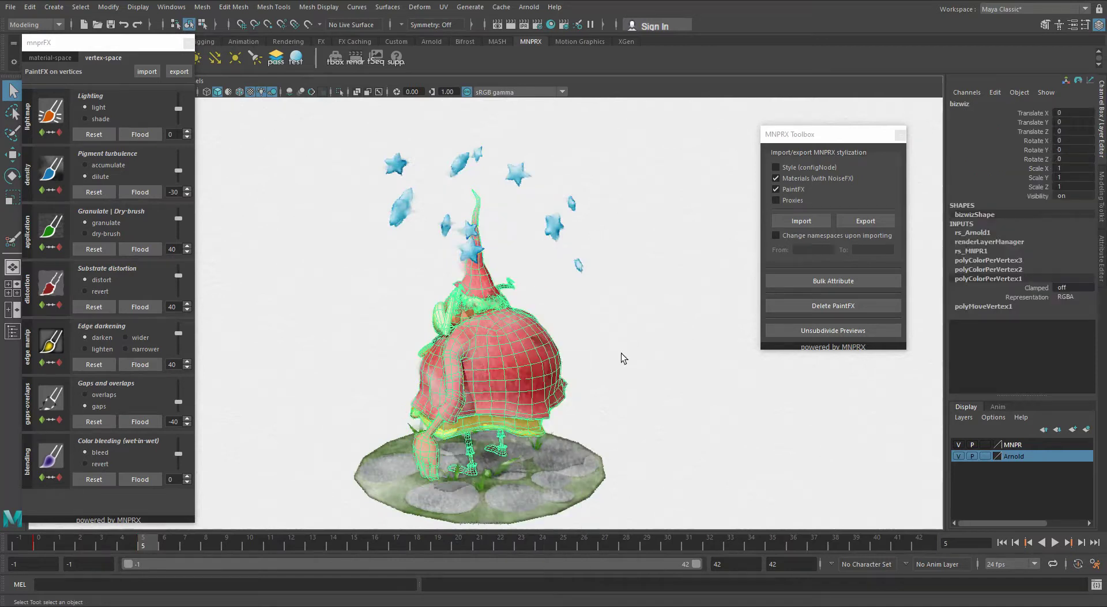
- Select and grow another patch of vertices on the gnome's back, and return the mesh to object mode
left_click(621, 353)
left_click_drag(531, 356, 485, 357, "alt")
scroll(486, 355, "up", 8)
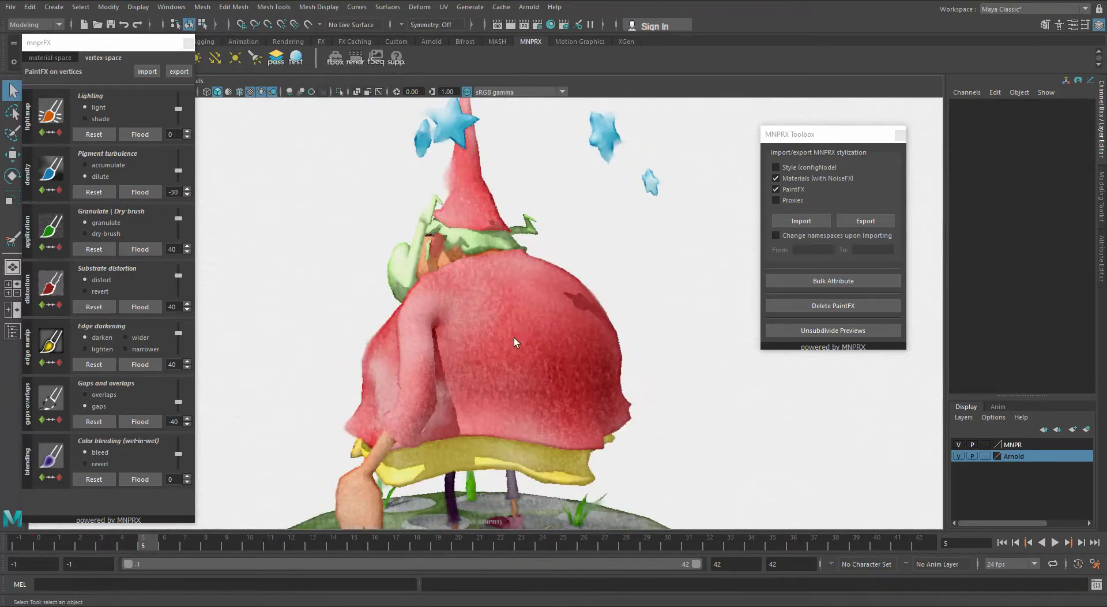
left_click(548, 320)
right_click_drag(548, 282, 544, 248)
left_click(544, 344)
key("shift+period")
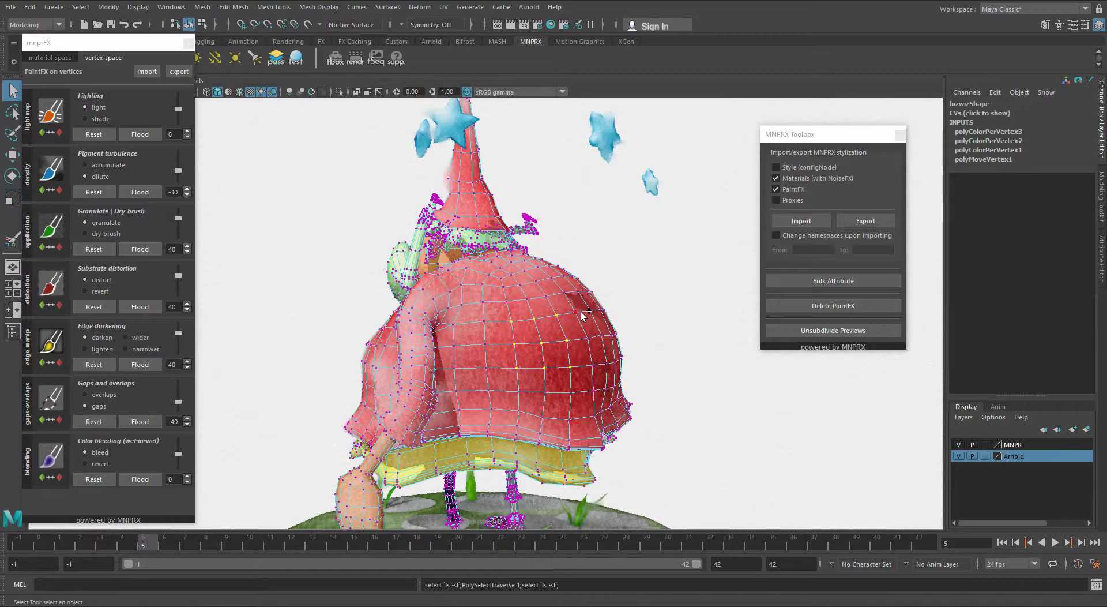
left_click_drag(544, 330, 496, 331, "alt")
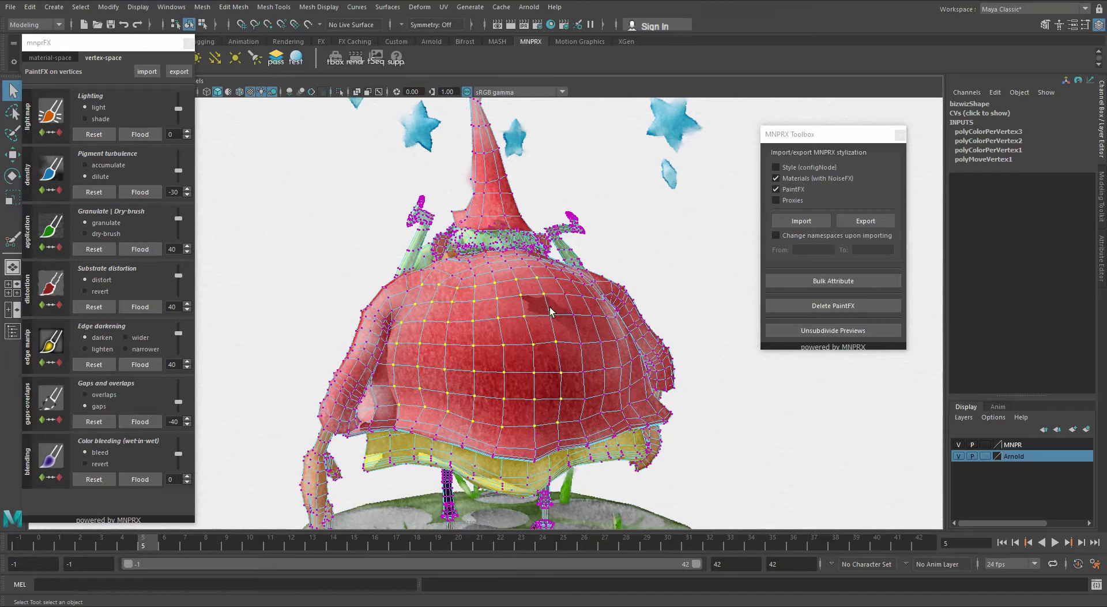
left_click_drag(550, 312, 524, 314, "alt")
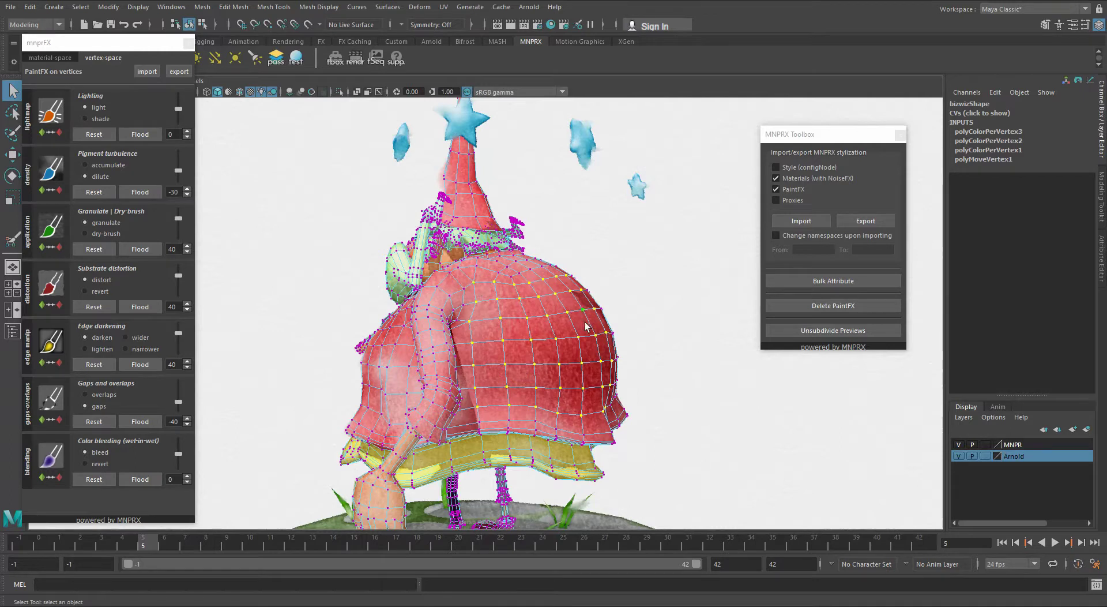
left_click_drag(587, 326, 539, 324, "alt")
mouse_move(523, 279)
right_mouse_down()
mouse_move(532, 286)
mouse_move(530, 274)
right_mouse_up()
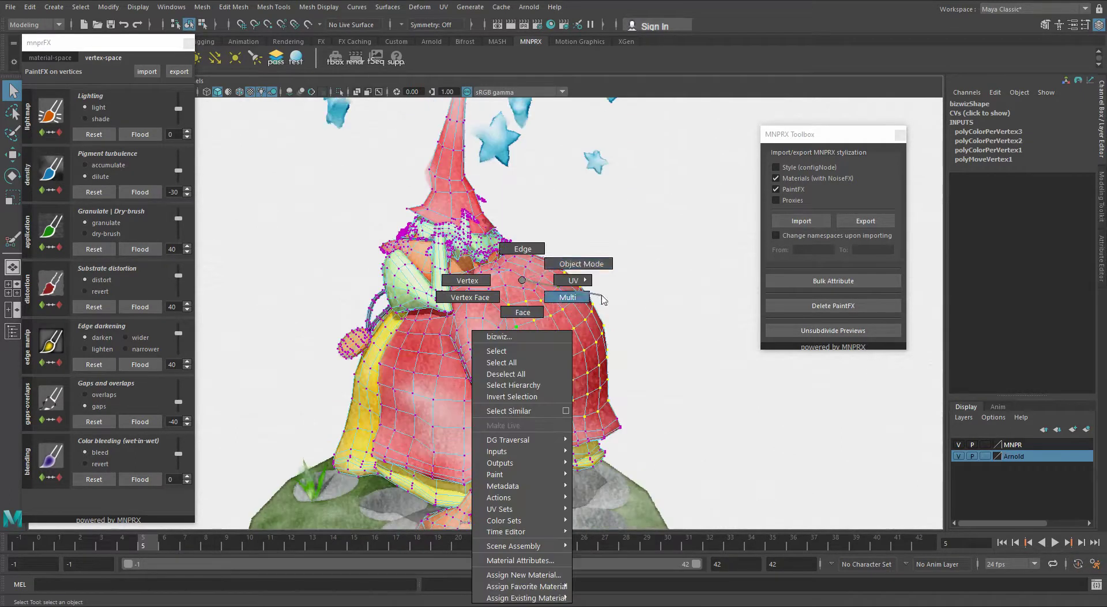
- Examine the gnome's painted effects from front, back and side, moving the mnprFX window and leaving the mesh deselected
left_click_drag(365, 333, 502, 277, "alt")
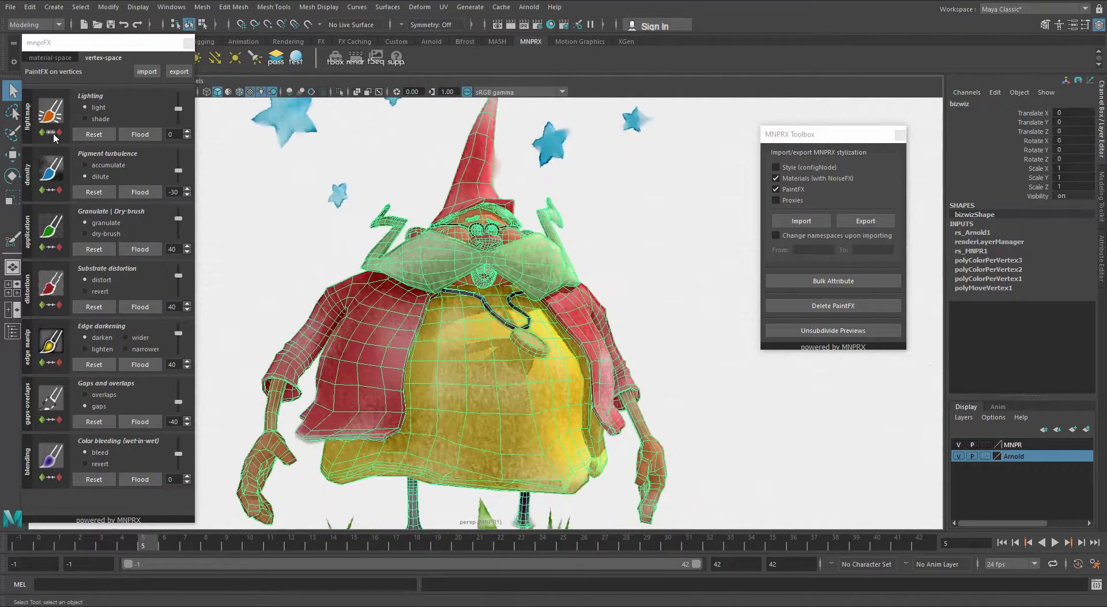
left_click_drag(220, 286, 318, 300, "alt")
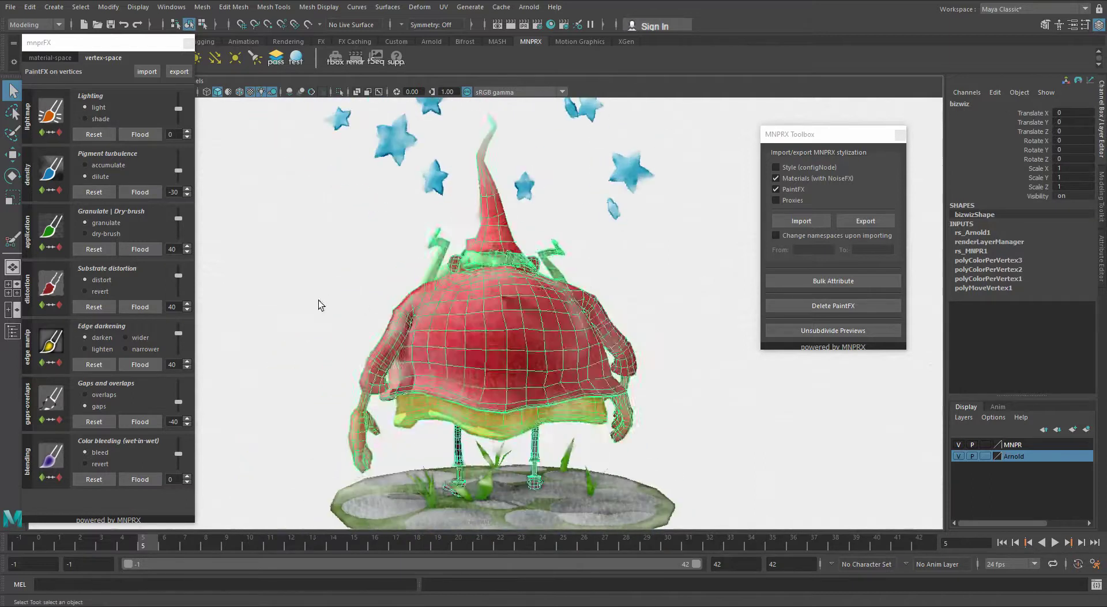
left_click(355, 350)
left_click_drag(356, 351, 470, 346, "alt")
left_click(461, 346)
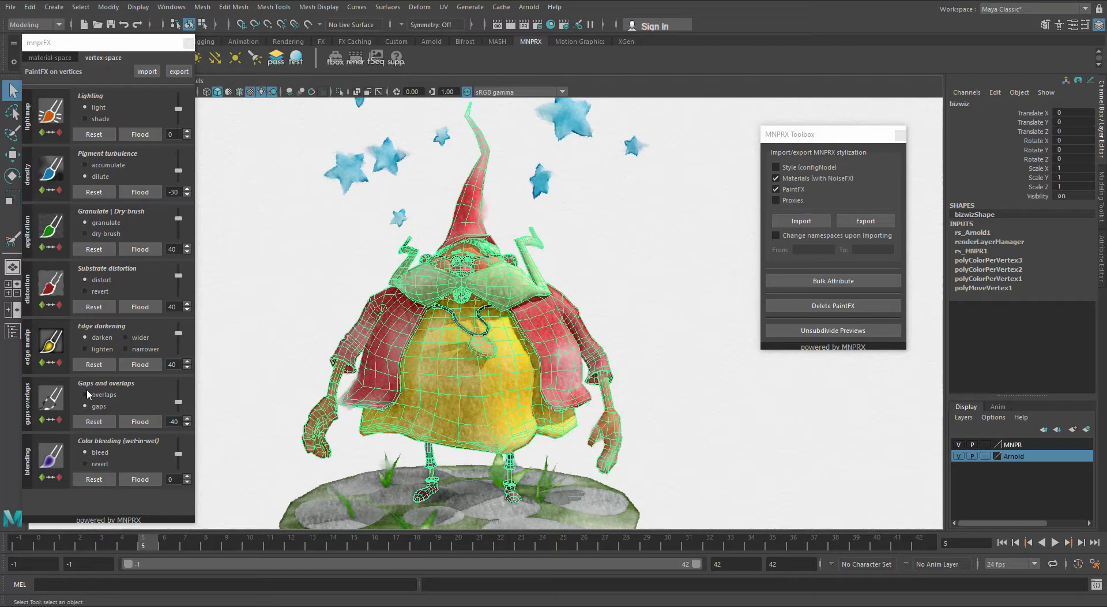
left_click_drag(100, 43, 109, 109)
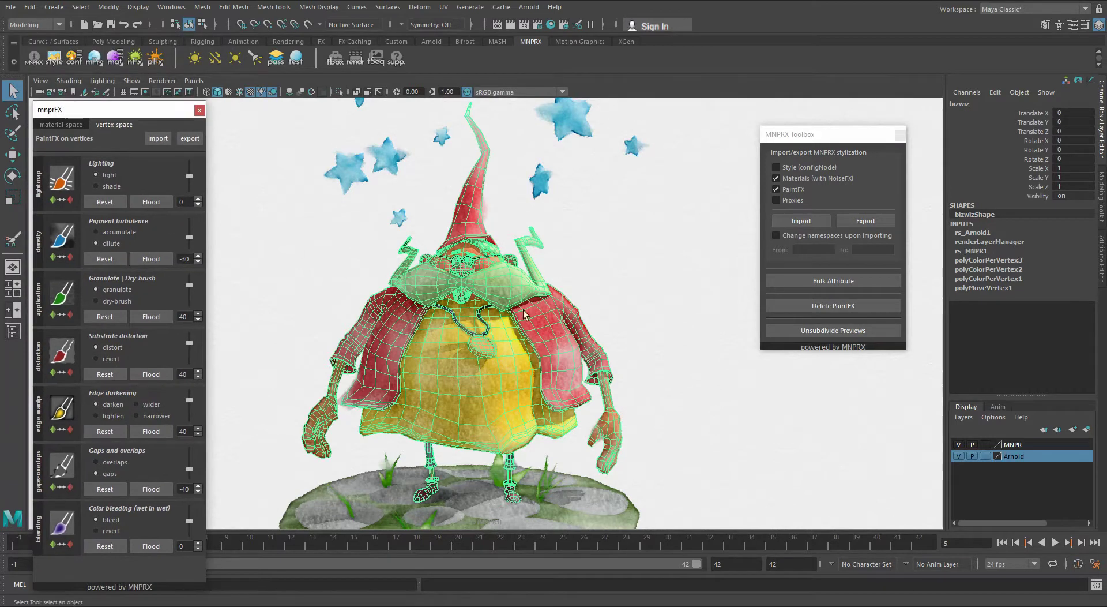
left_click_drag(525, 314, 422, 300, "alt")
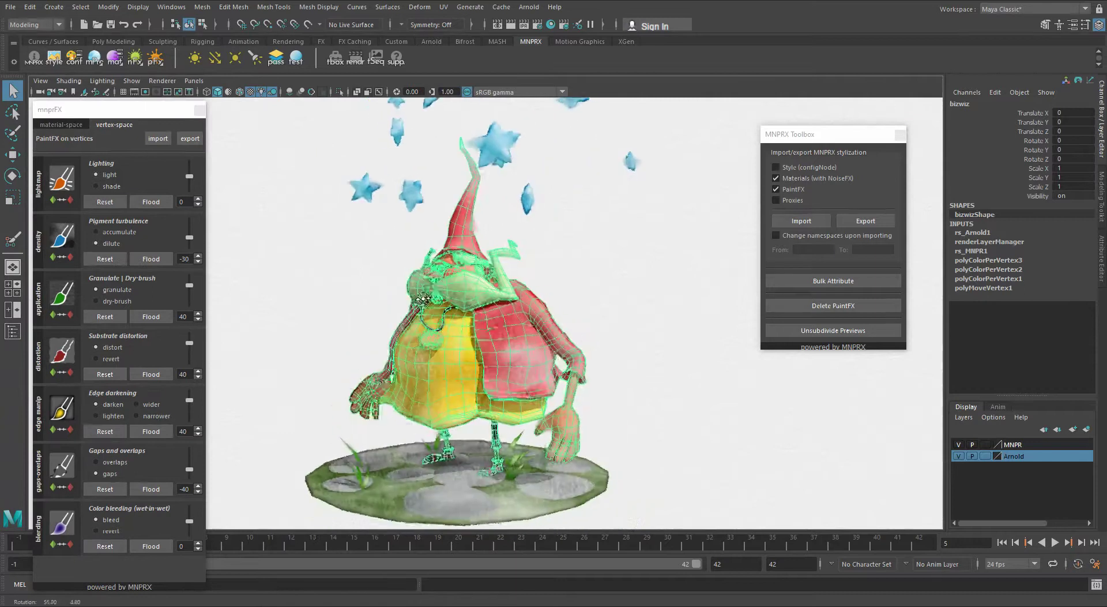
left_click(577, 274)
left_click_drag(369, 326, 486, 339, "alt")
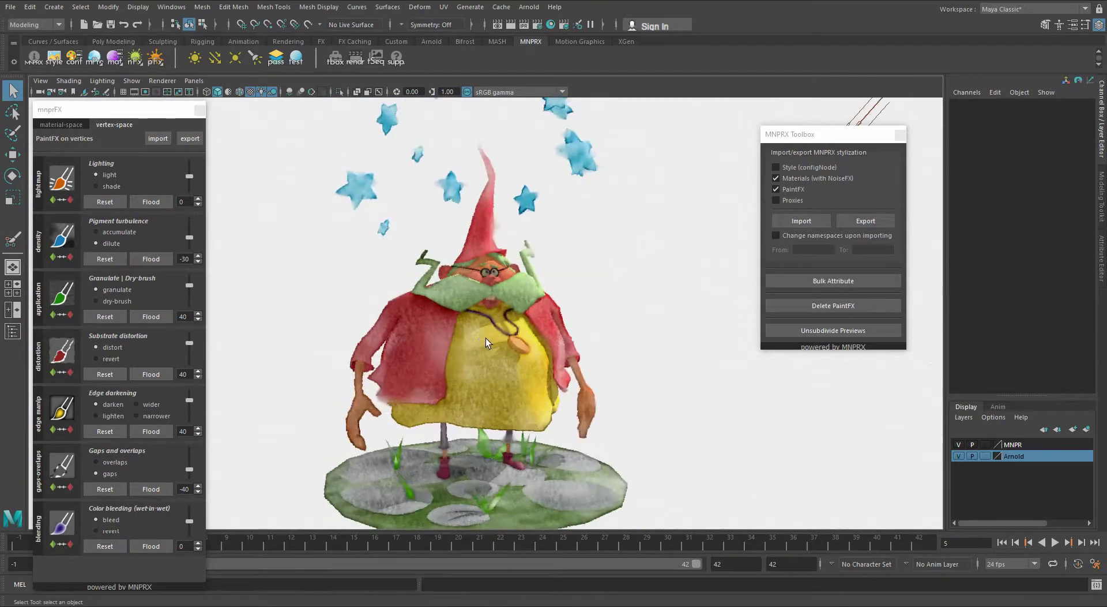